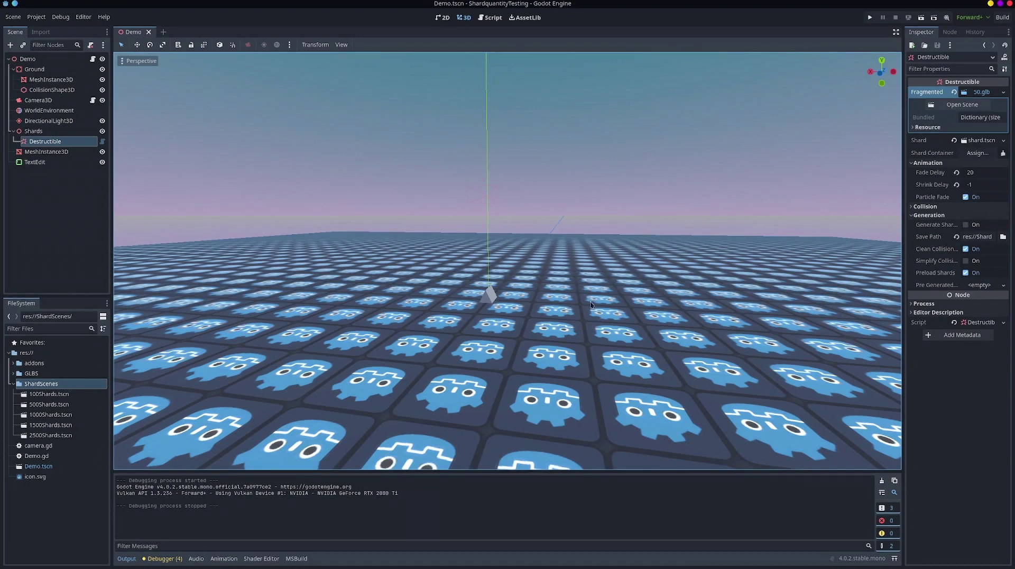
{"action": "middle_click_drag", "start_coordinate": [435, 257], "coordinate": [509, 268]}
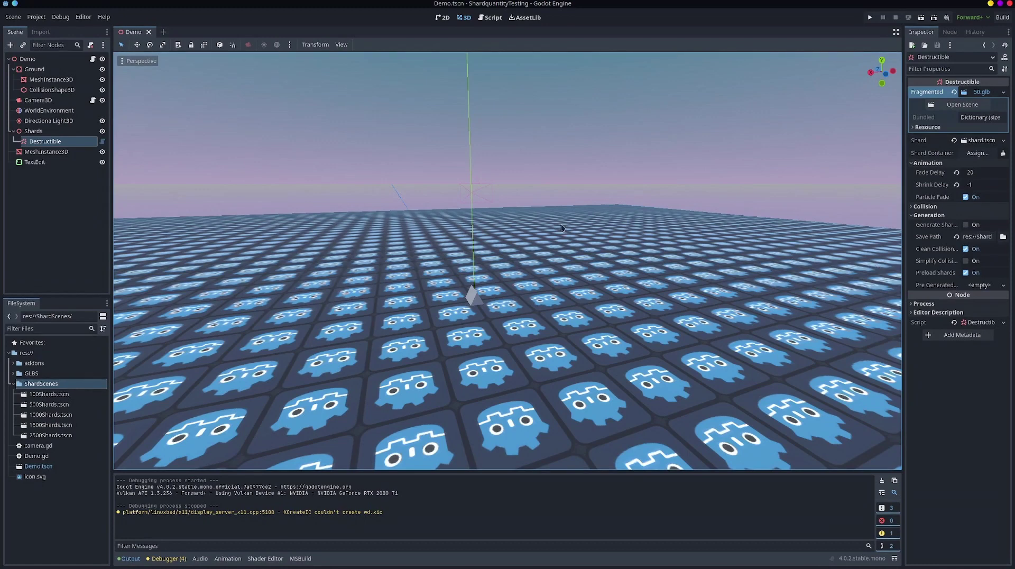
{"action": "middle_click_drag", "start_coordinate": [581, 229], "coordinate": [544, 220]}
{"action": "scroll", "coordinate": [543, 220], "scroll_direction": "up", "scroll_amount": 2}
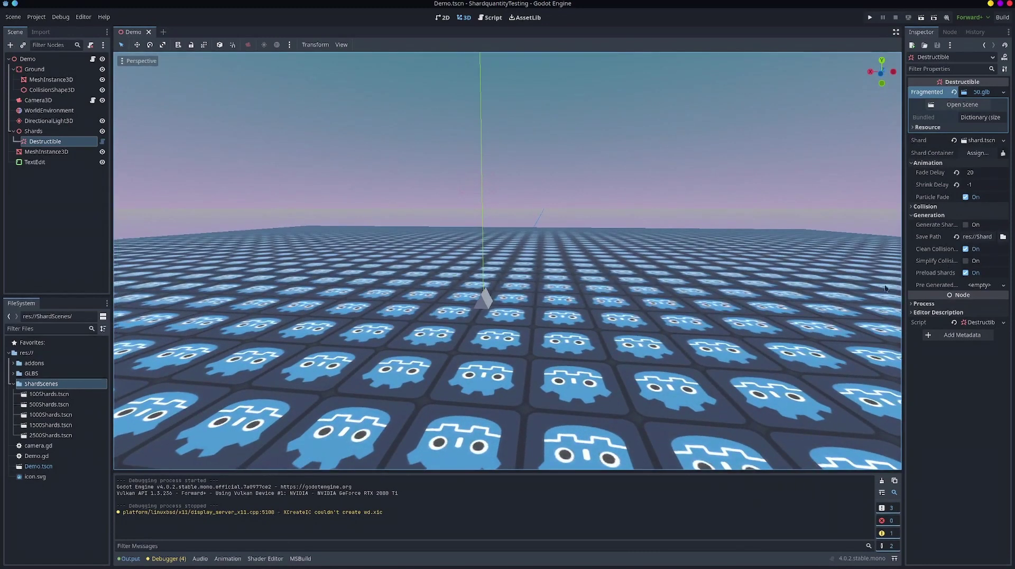
- Run the project, bring the destructible object into view and shatter it with the 50.glb fragments
{"action": "key", "text": "F5"}
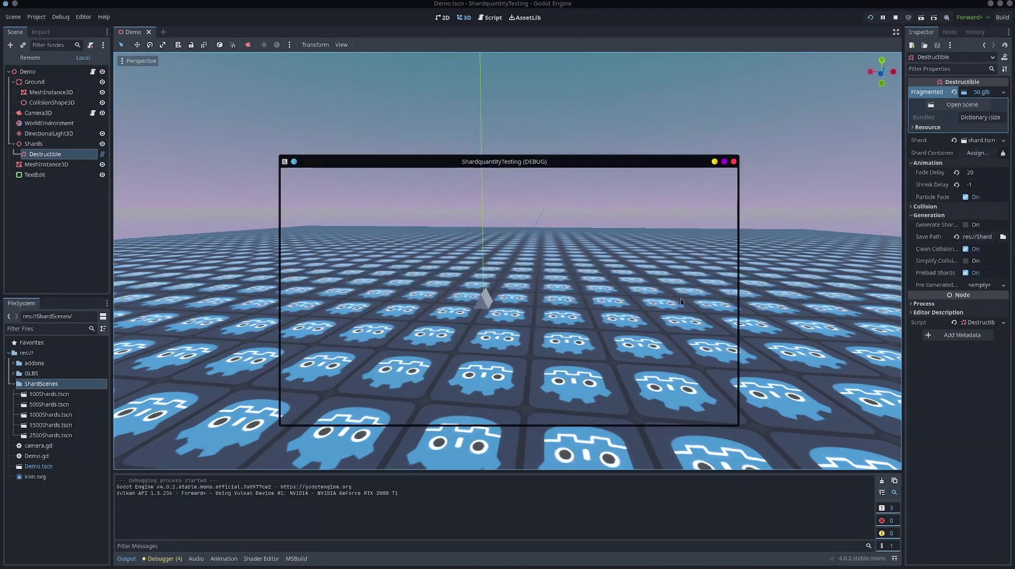
{"action": "right_click_drag", "start_coordinate": [555, 308], "coordinate": [325, 328]}
{"action": "key", "text": "s"}
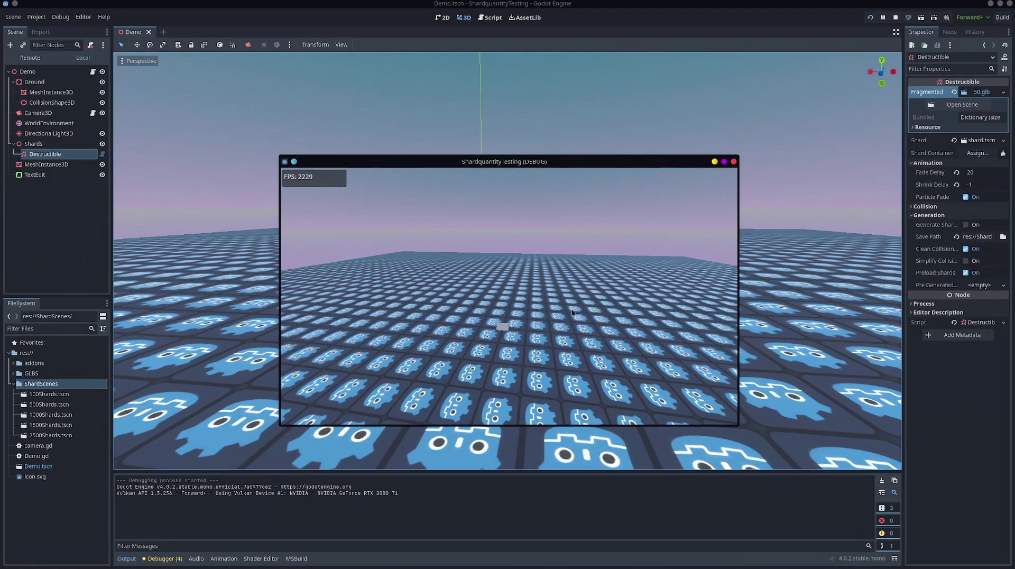
{"action": "key", "text": "space"}
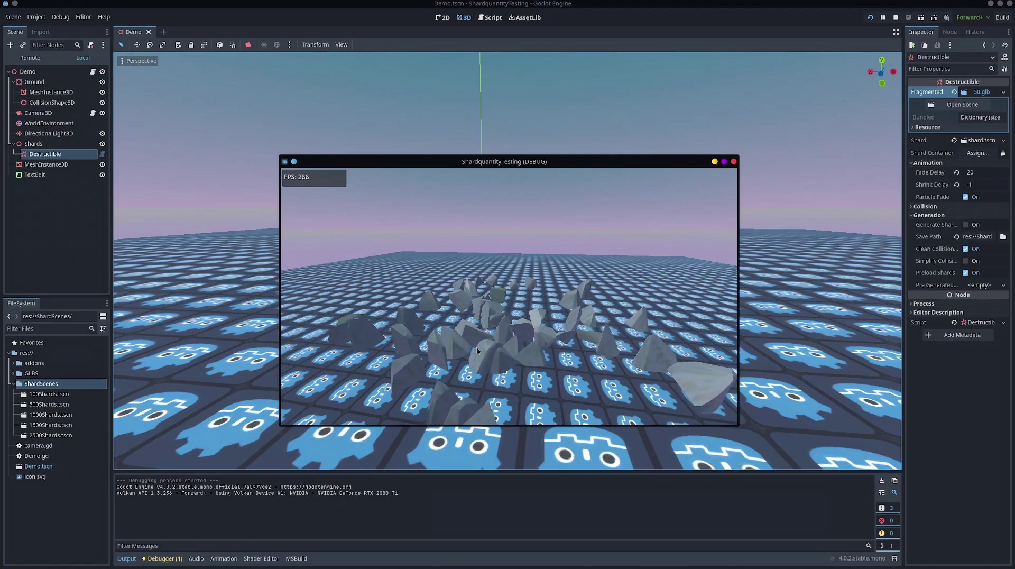
- Examine the scattered shards and the frame rate from several viewpoints, and stop the running project
{"action": "key", "text": "w"}
{"action": "right_click_drag", "start_coordinate": [477, 351], "coordinate": [528, 365]}
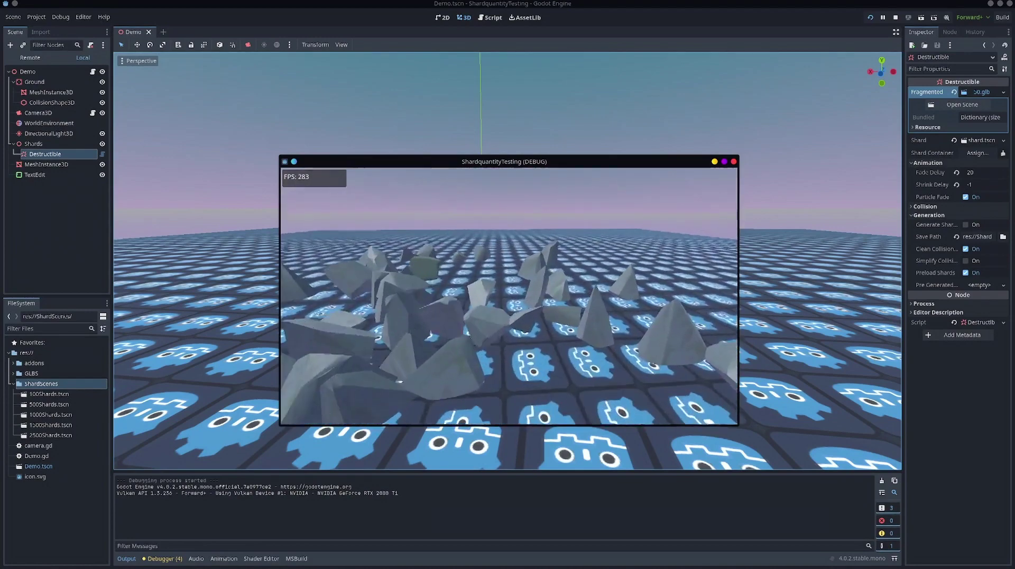
{"action": "key", "text": "w"}
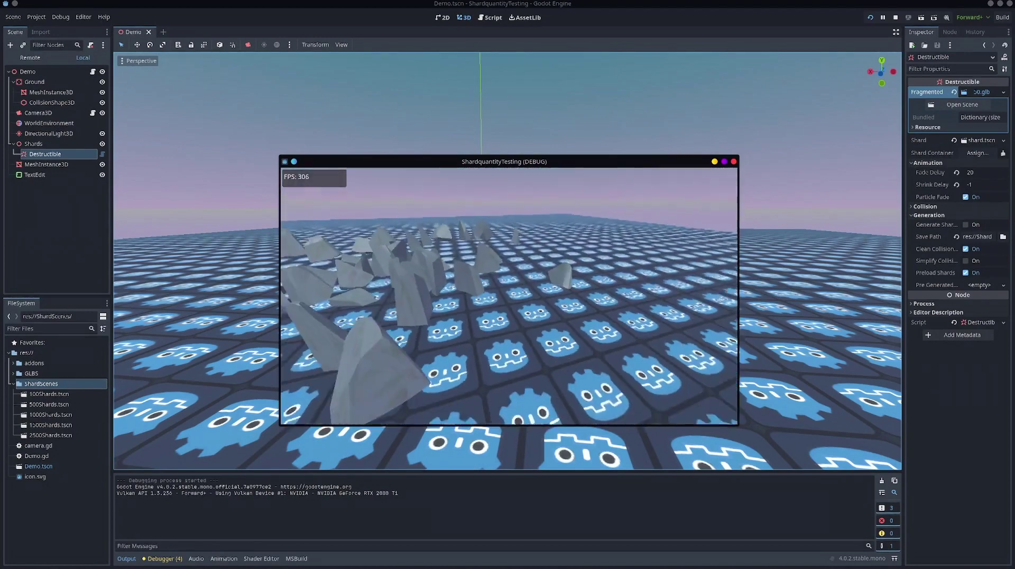
{"action": "key", "text": "s"}
{"action": "right_click_drag", "start_coordinate": [508, 296], "coordinate": [509, 370]}
{"action": "key", "text": "s"}
{"action": "key", "text": "w"}
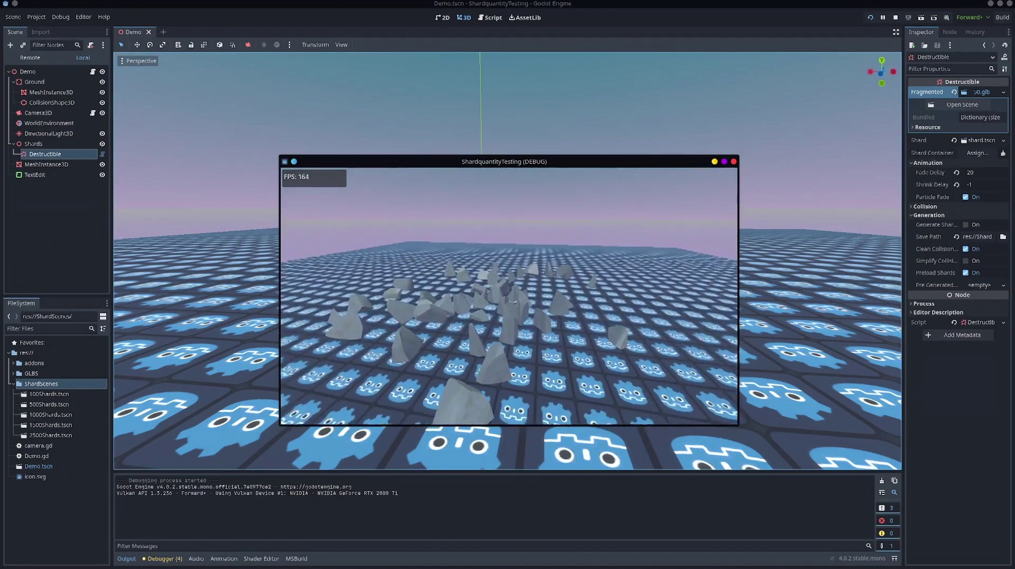
{"action": "key", "text": "Escape"}
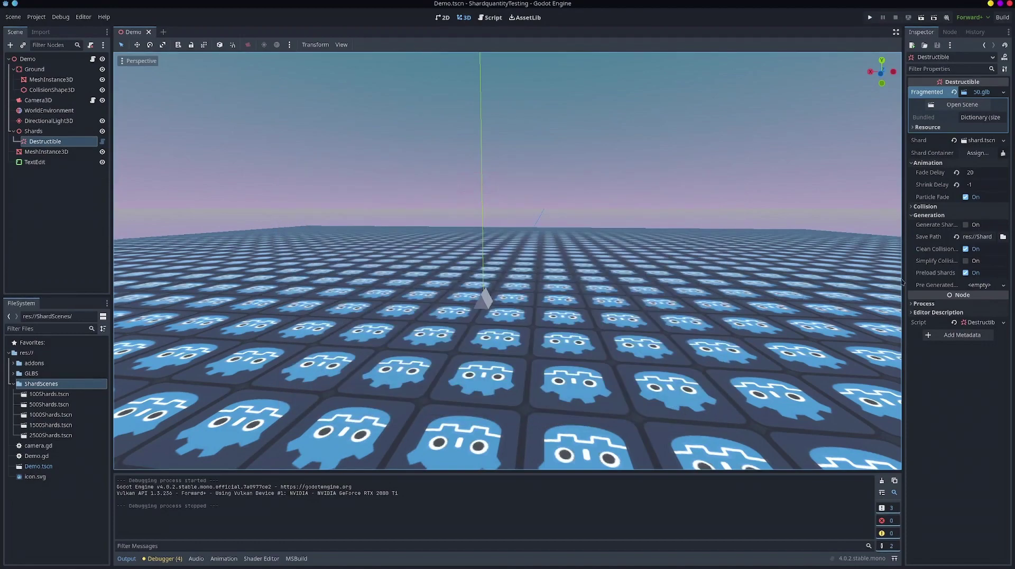
- Enable the Simplify Collision option on the Destructible node and run the project
{"action": "left_click", "coordinate": [965, 261]}
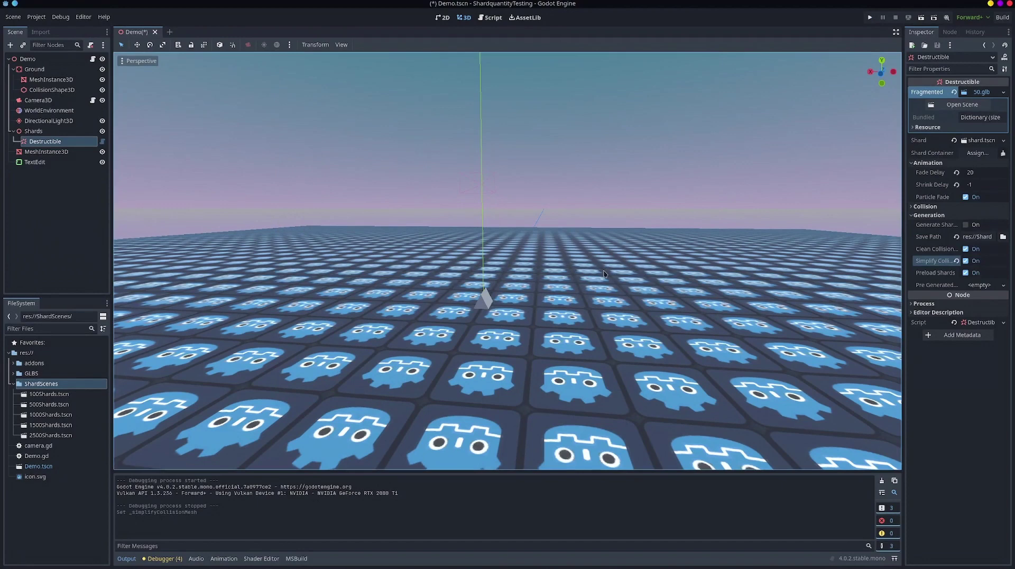
{"action": "key", "text": "F5"}
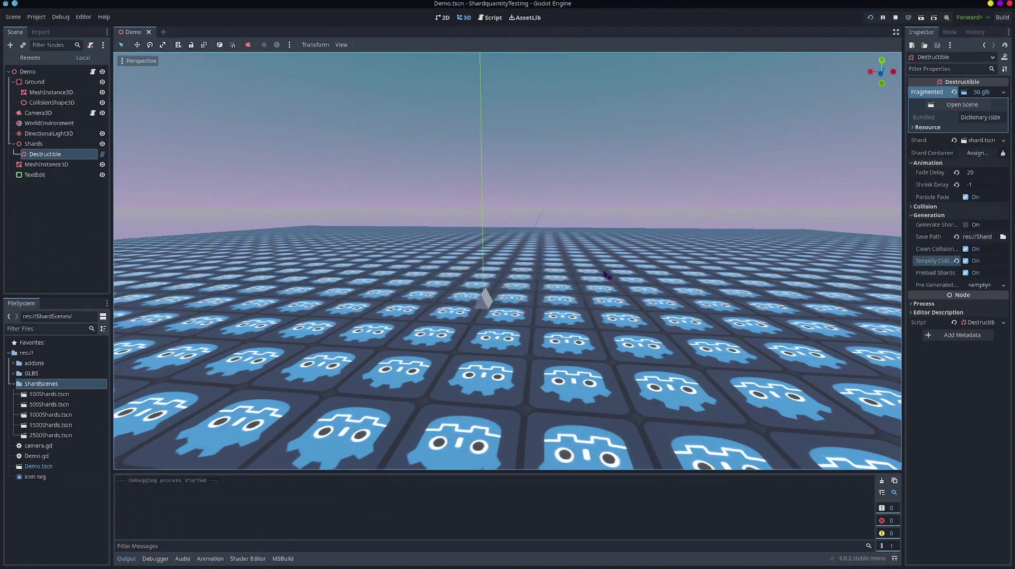
- Shatter the object in the running project, examine the shards and frame rate with simplified collisions, and stop the run
{"action": "right_click_drag", "start_coordinate": [605, 274], "coordinate": [478, 322]}
{"action": "key", "text": "d"}
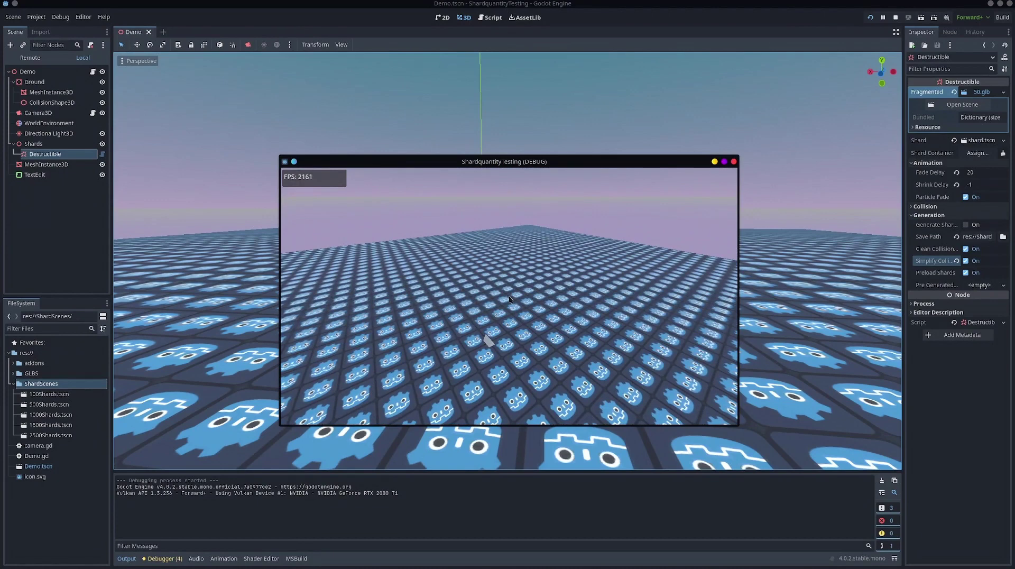
{"action": "left_click", "coordinate": [509, 299]}
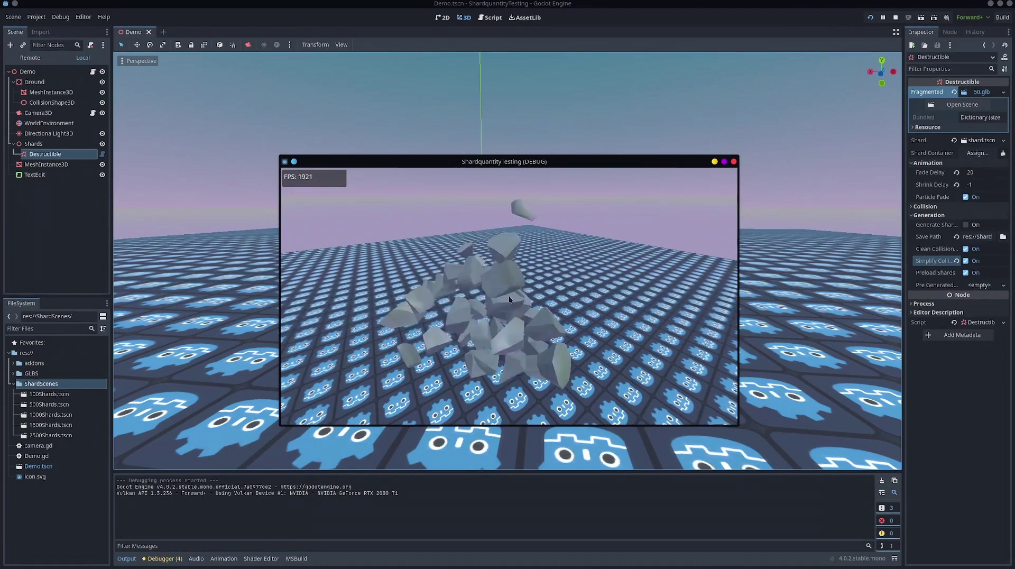
{"action": "key", "text": "d"}
{"action": "key", "text": "w"}
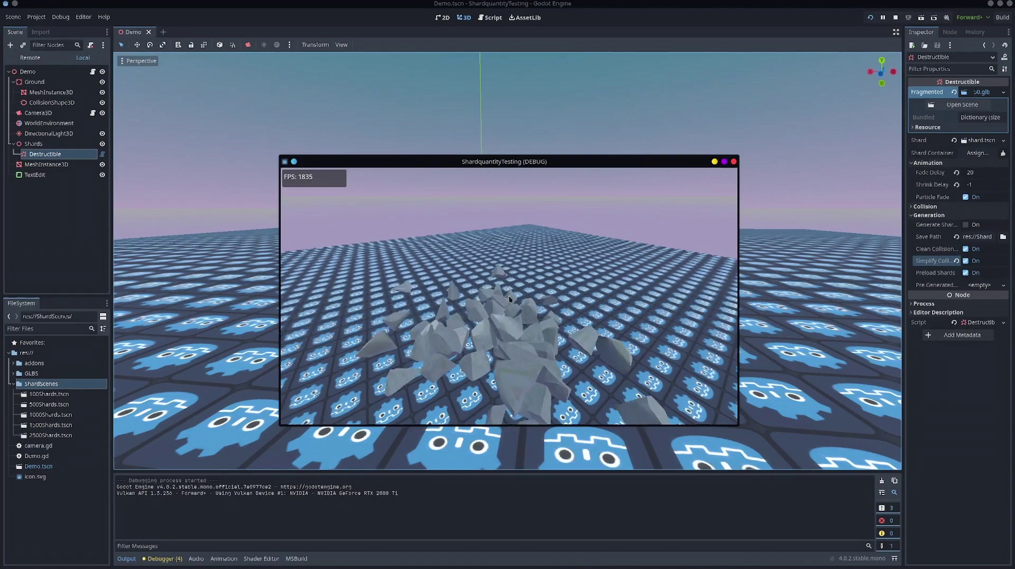
{"action": "right_click_drag", "start_coordinate": [510, 297], "coordinate": [445, 283]}
{"action": "key", "text": "a"}
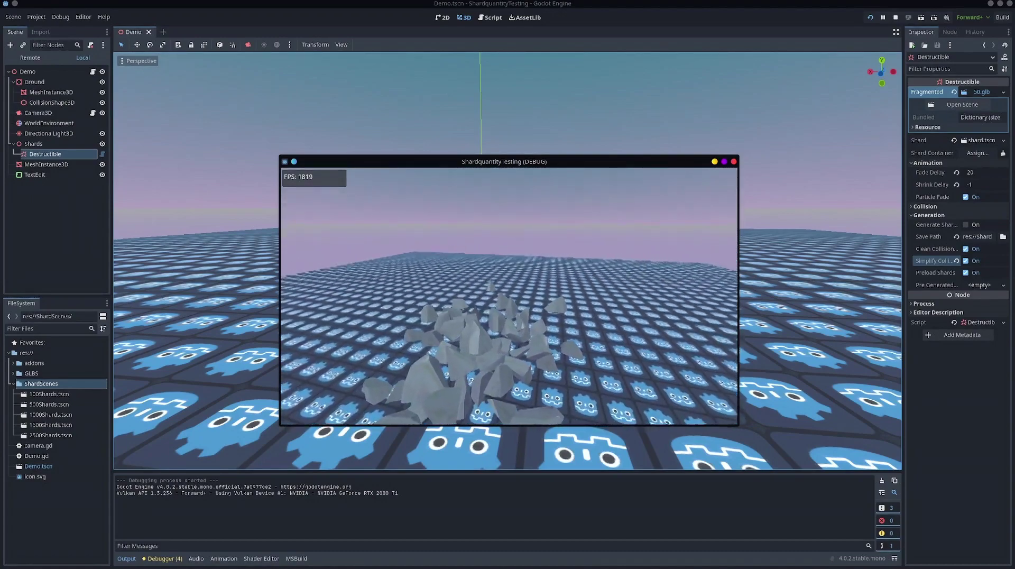
{"action": "key", "text": "a"}
{"action": "right_click_drag", "start_coordinate": [508, 296], "coordinate": [589, 309]}
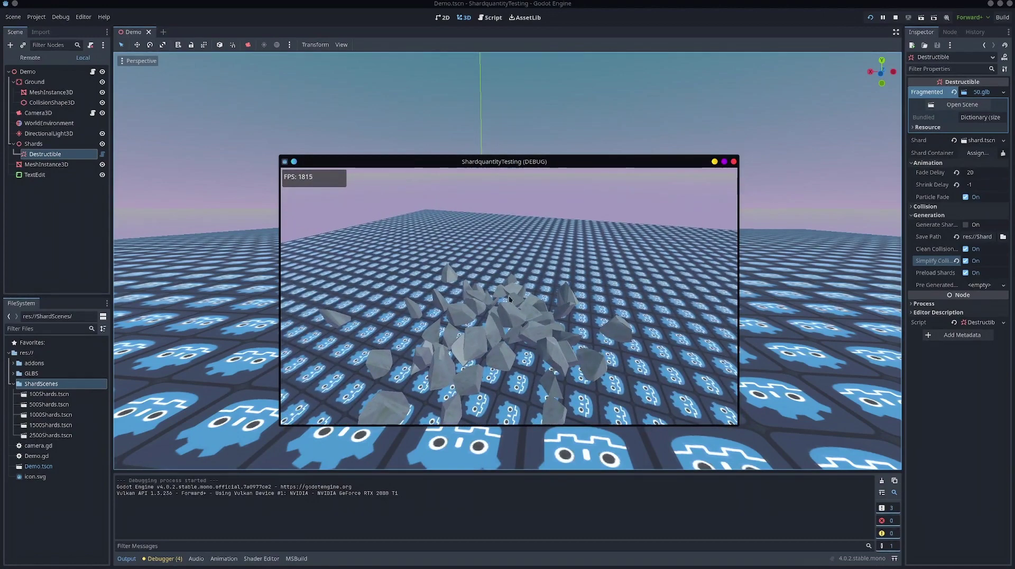
{"action": "key", "text": "F8"}
{"action": "scroll", "coordinate": [585, 267], "scroll_direction": "down", "scroll_amount": 1}
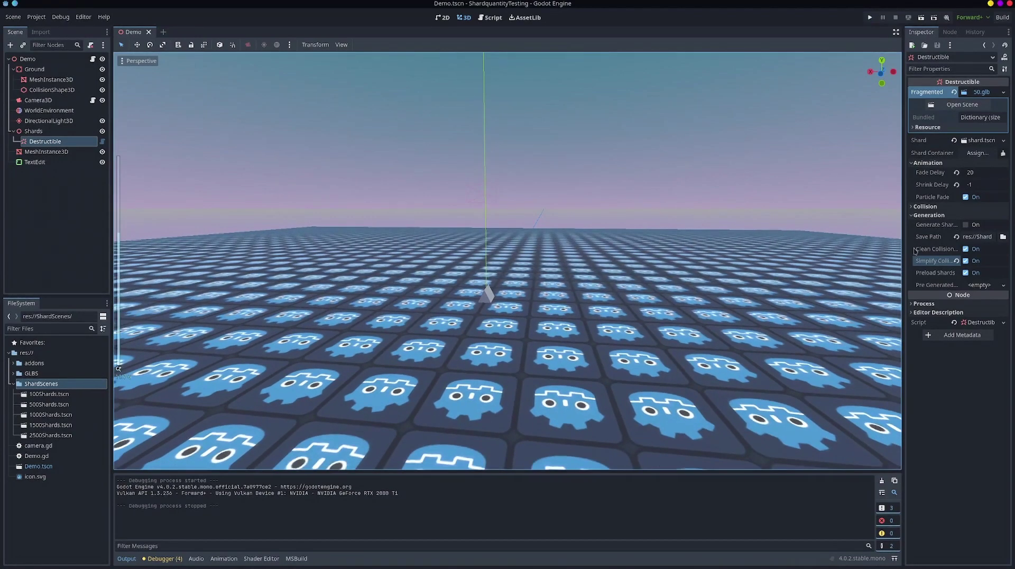
{"action": "left_click", "coordinate": [965, 261]}
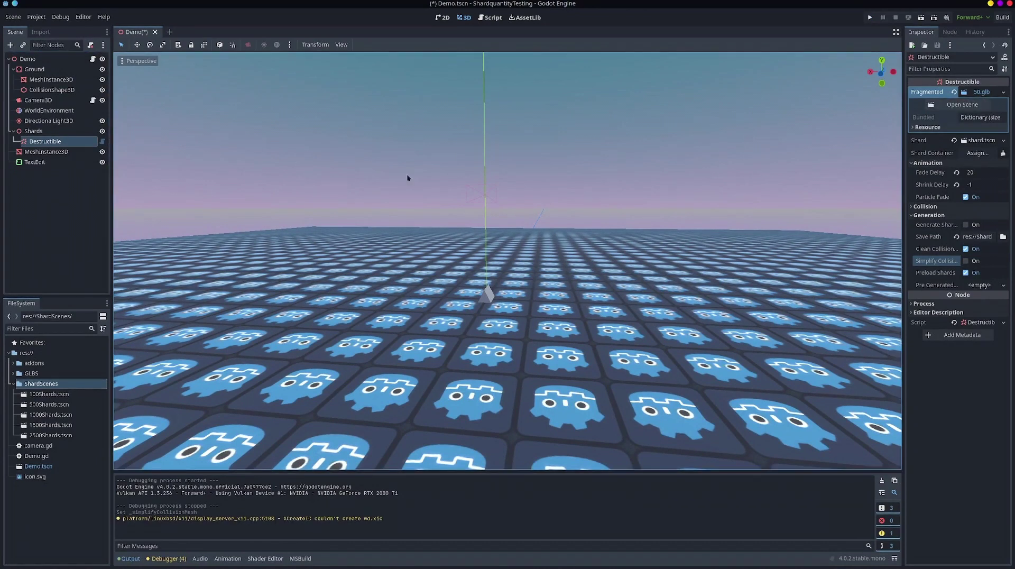
{"action": "left_click", "coordinate": [965, 262]}
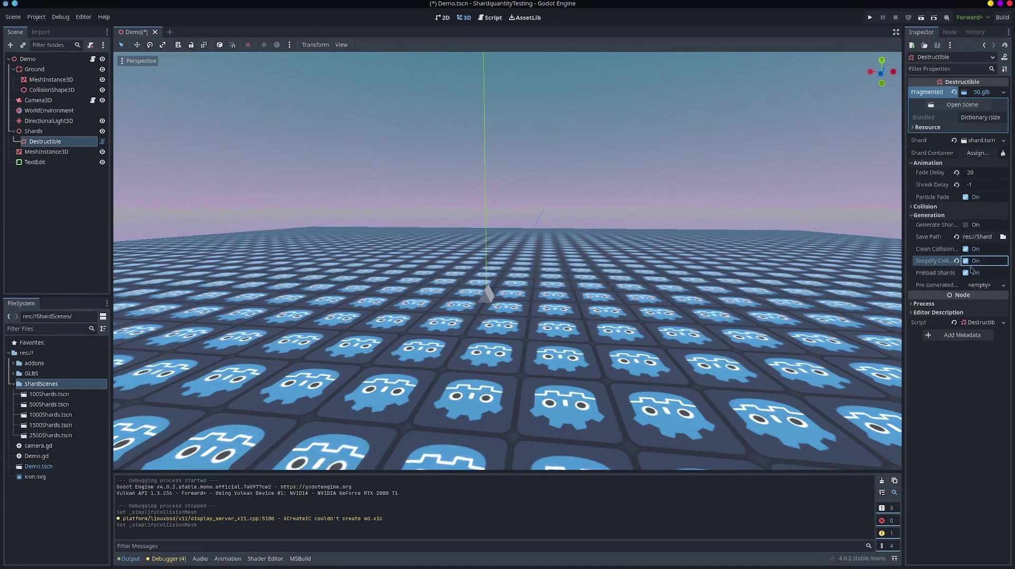
{"action": "left_click", "coordinate": [978, 236]}
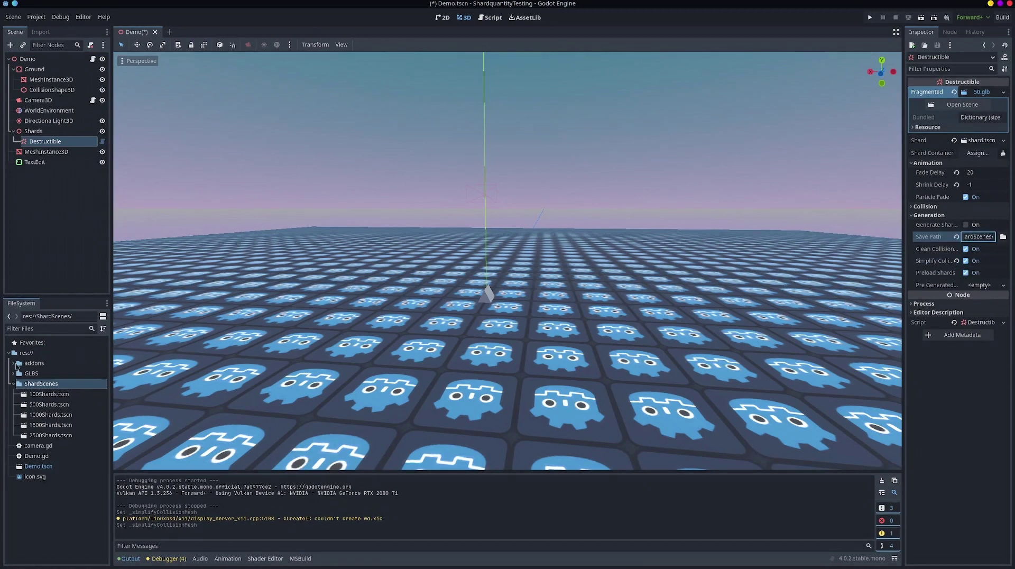
{"action": "left_click", "coordinate": [30, 385]}
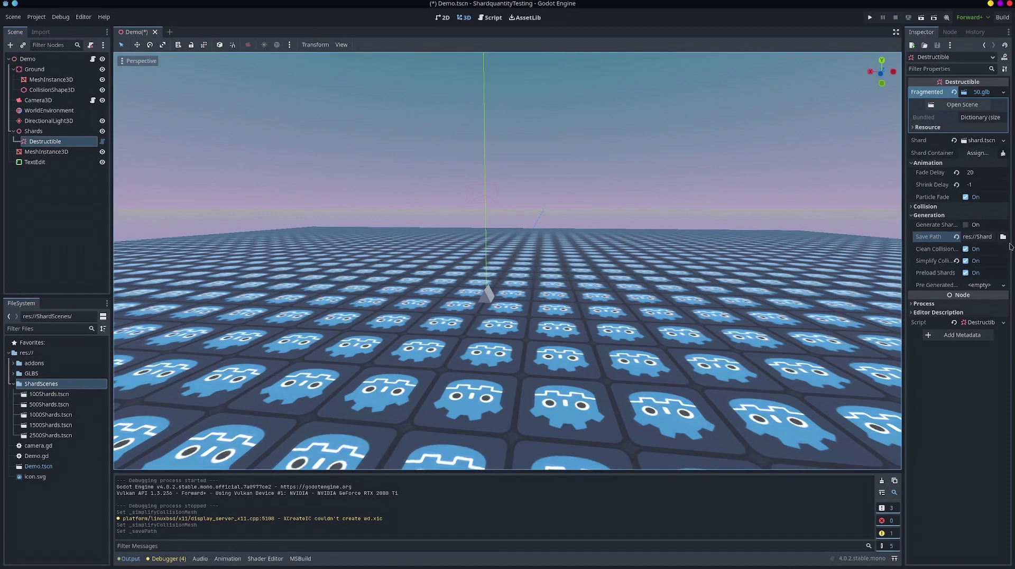
- Generate the shard scene from 50.glb and assign ShardScenes/50Shards.tscn as the Destructible node's pre-generated shards
{"action": "left_click", "coordinate": [965, 225]}
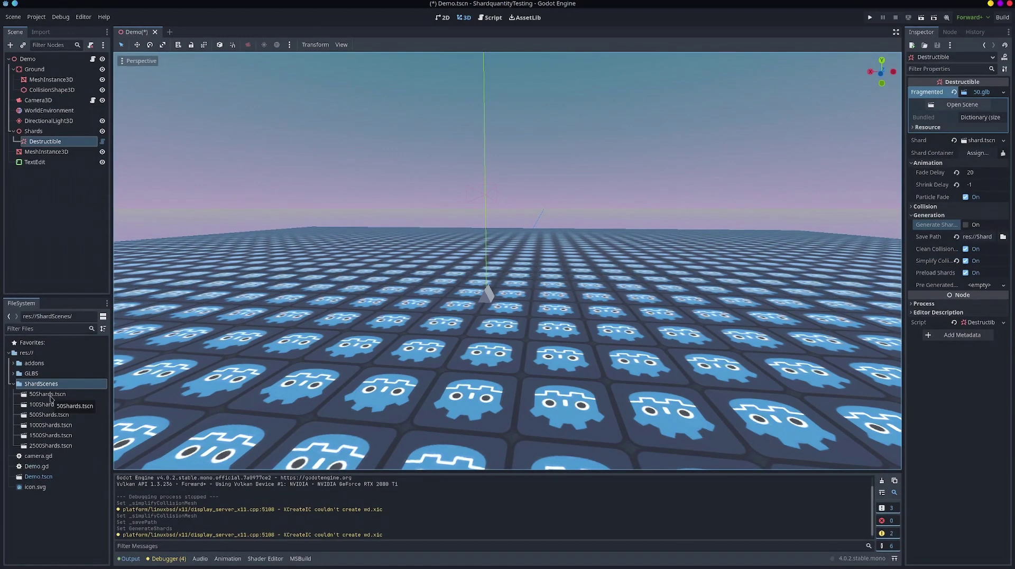
{"action": "left_click", "coordinate": [56, 447]}
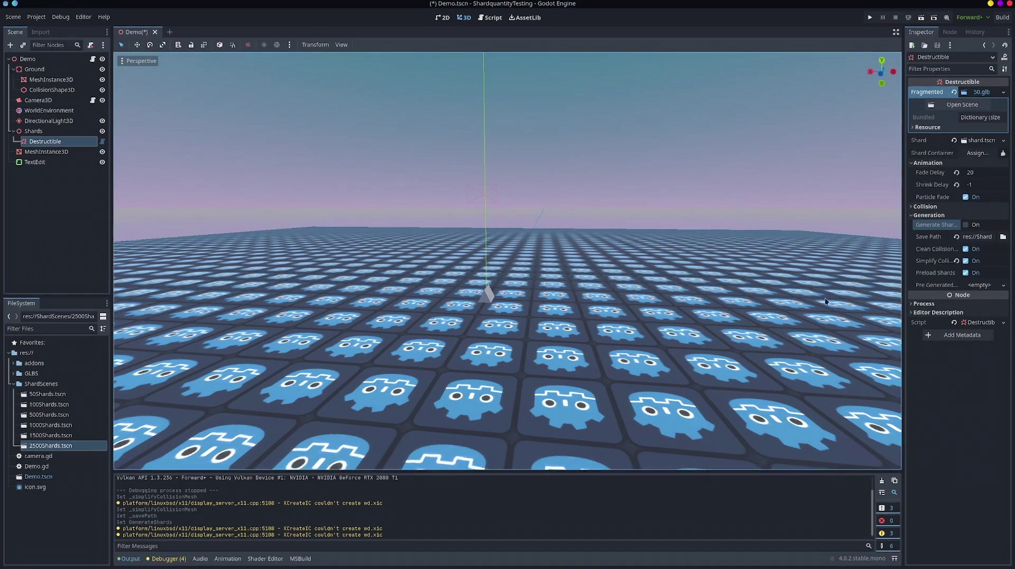
{"action": "left_click", "coordinate": [1003, 285]}
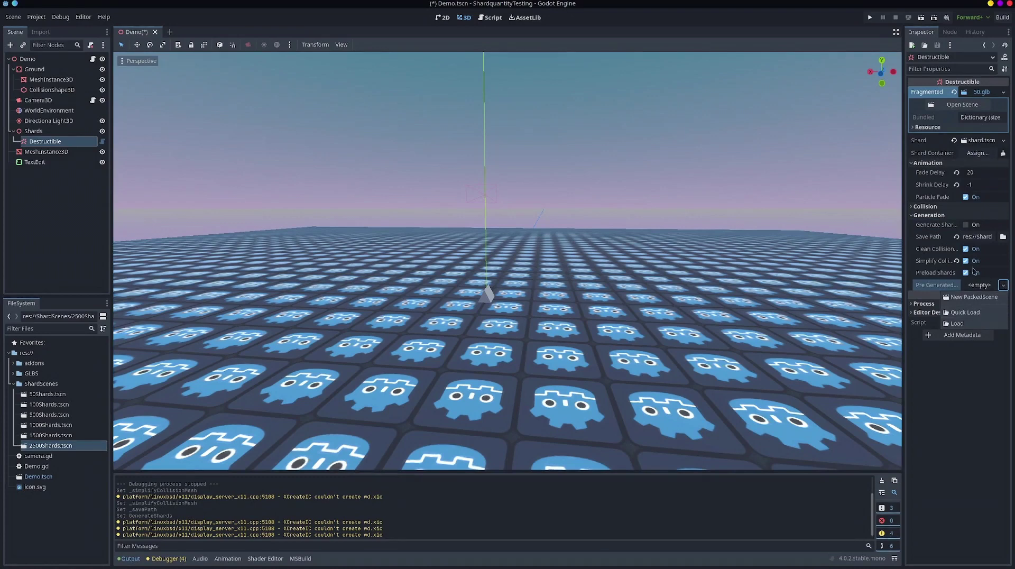
{"action": "left_click", "coordinate": [965, 313]}
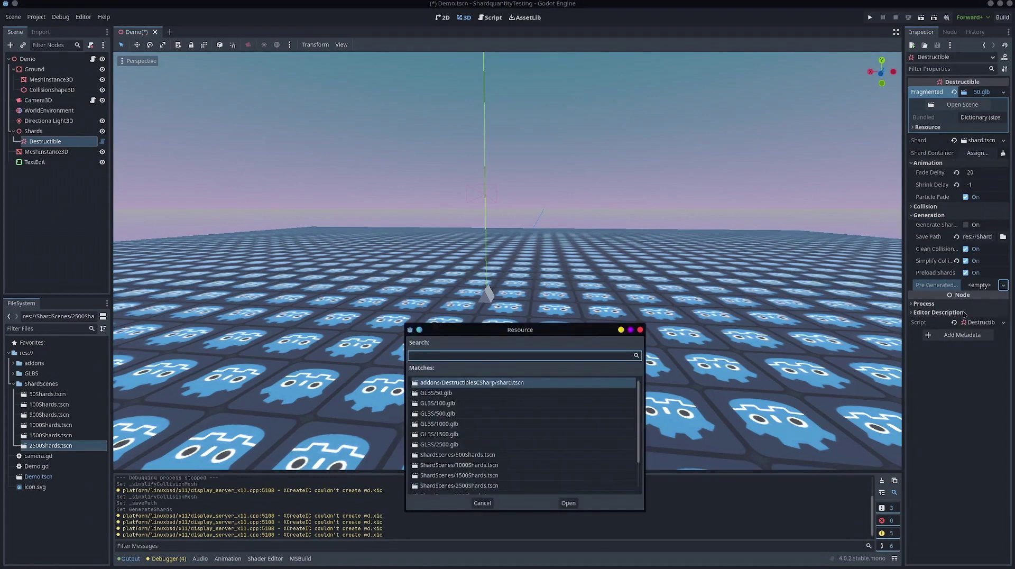
{"action": "scroll", "coordinate": [501, 389], "scroll_direction": "down", "scroll_amount": 1}
{"action": "scroll", "coordinate": [491, 409], "scroll_direction": "down", "scroll_amount": 2}
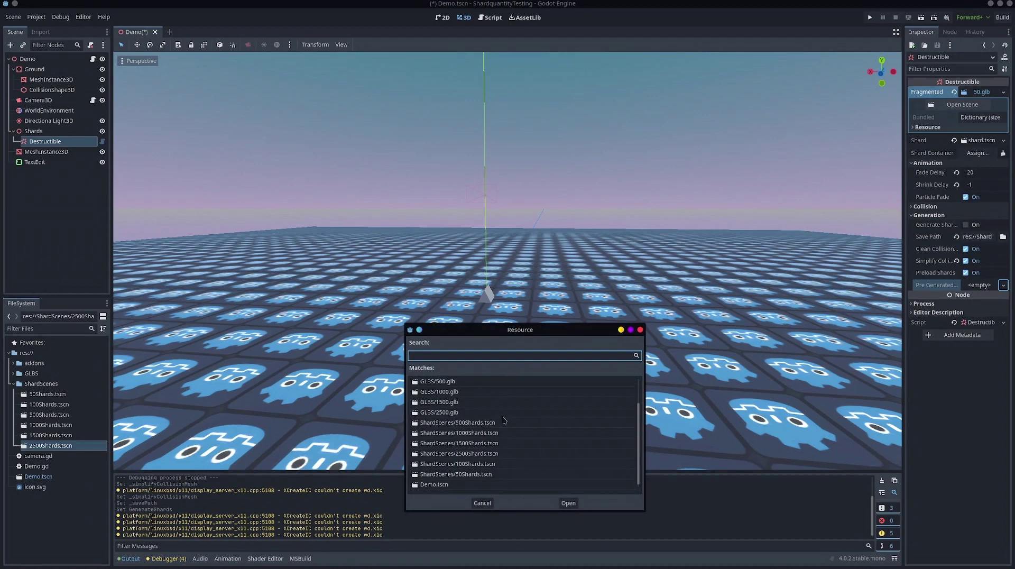
{"action": "double_click", "coordinate": [455, 474]}
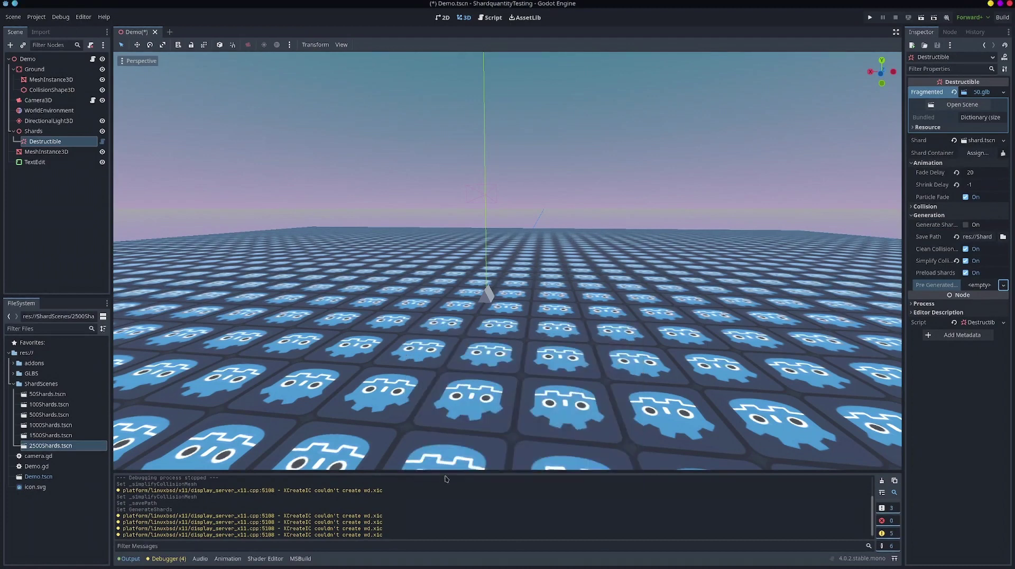
- Run the project, shatter the object with the pre-generated 50-shard scene to check the frame rate, and stop the run
{"action": "key", "text": "F5"}
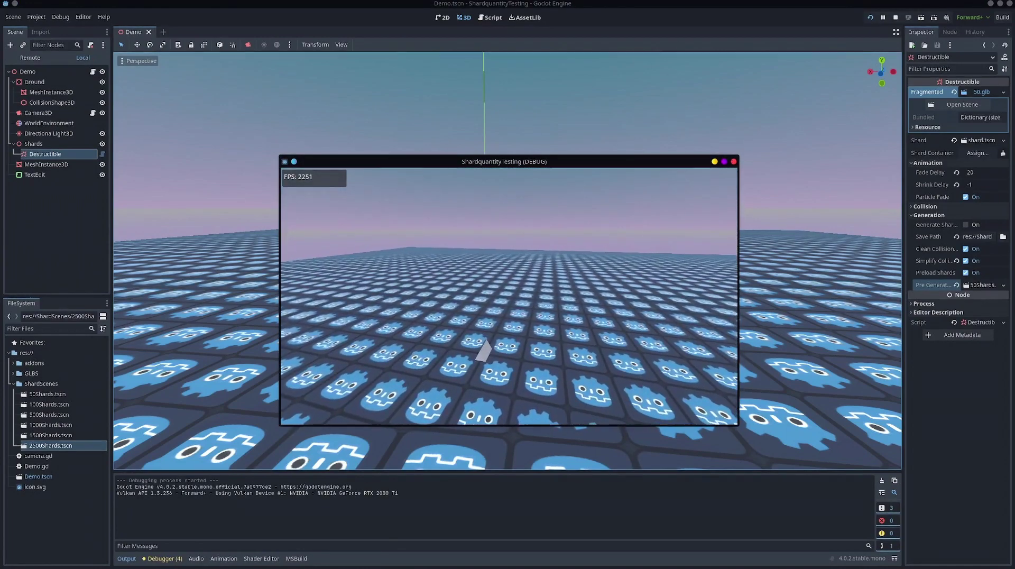
{"action": "key", "text": "space"}
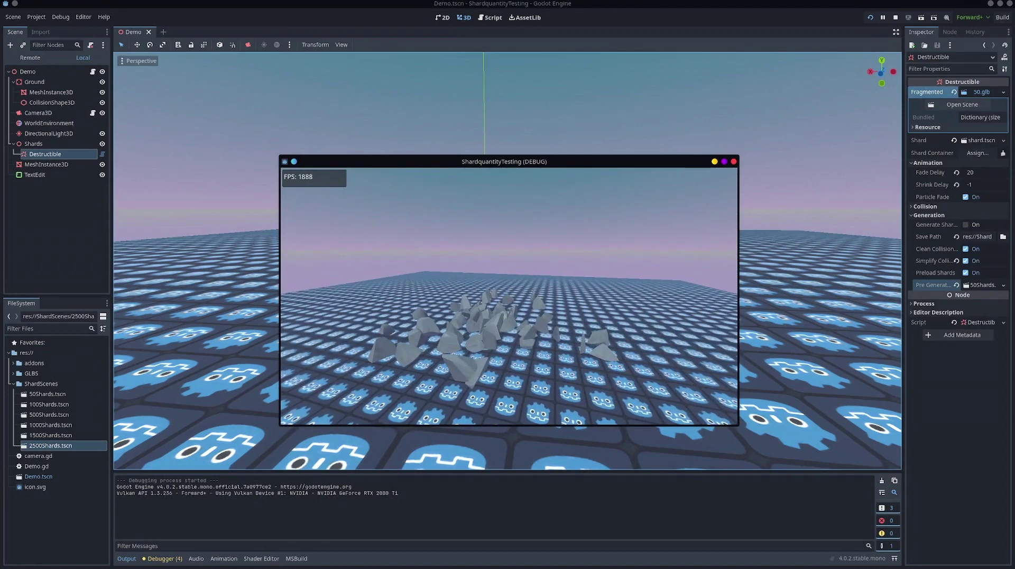
{"action": "key", "text": "F8"}
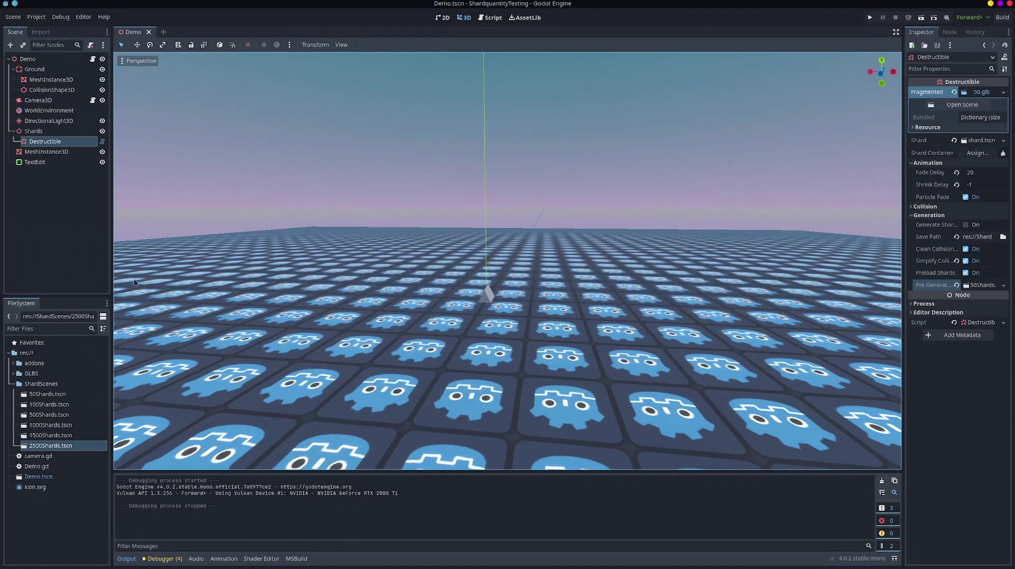
{"action": "left_click", "coordinate": [1000, 93]}
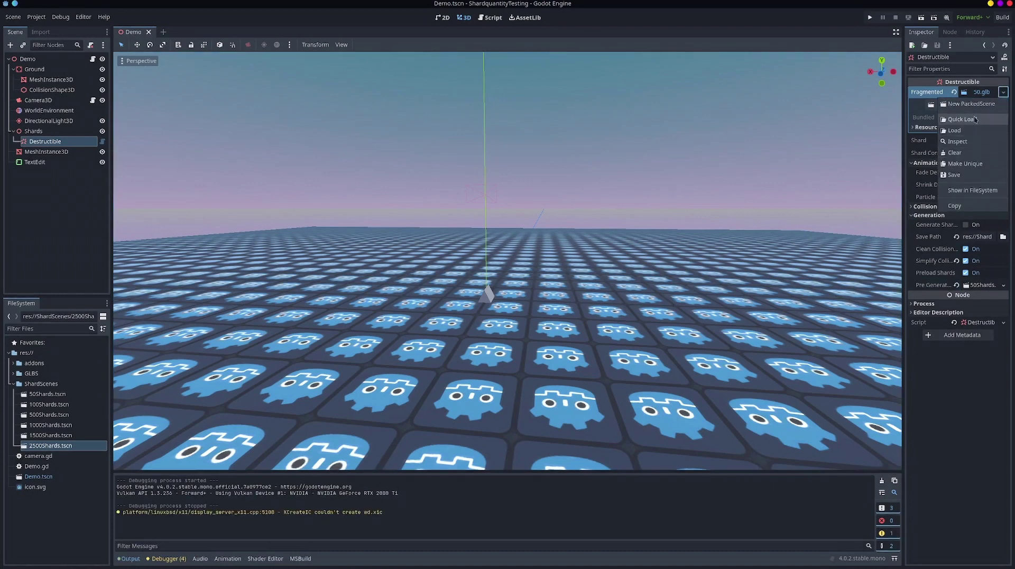
{"action": "left_click", "coordinate": [975, 117]}
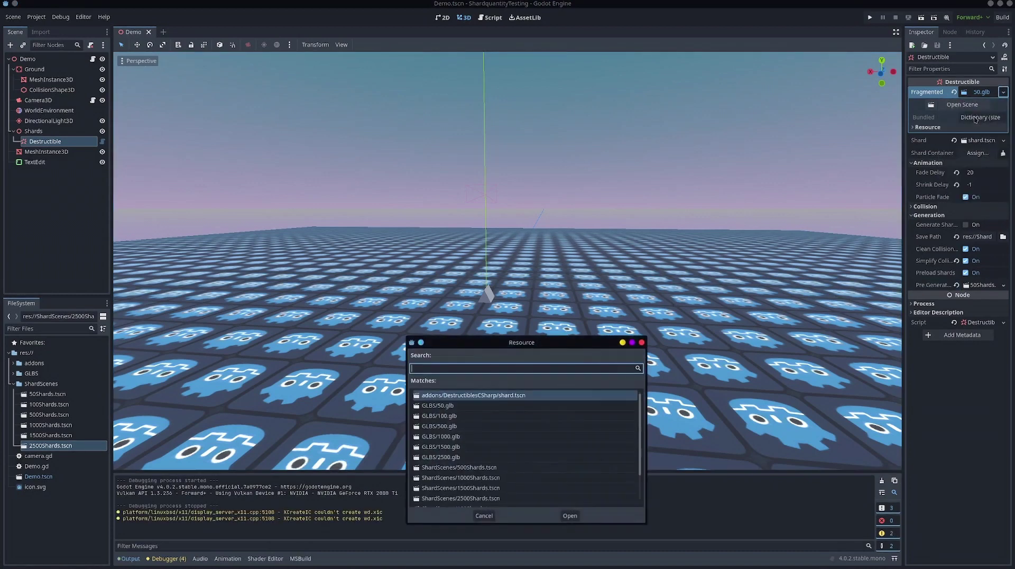
{"action": "left_click", "coordinate": [492, 517]}
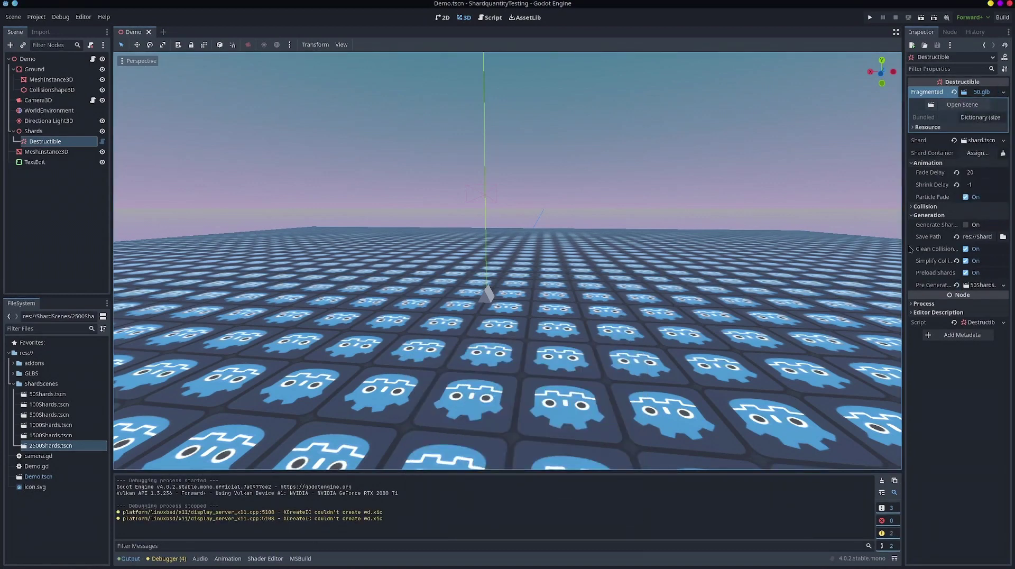
- Set the Destructible node's Fragmented scene to GLBS/100.glb
{"action": "left_click", "coordinate": [1003, 92]}
{"action": "left_click", "coordinate": [974, 117]}
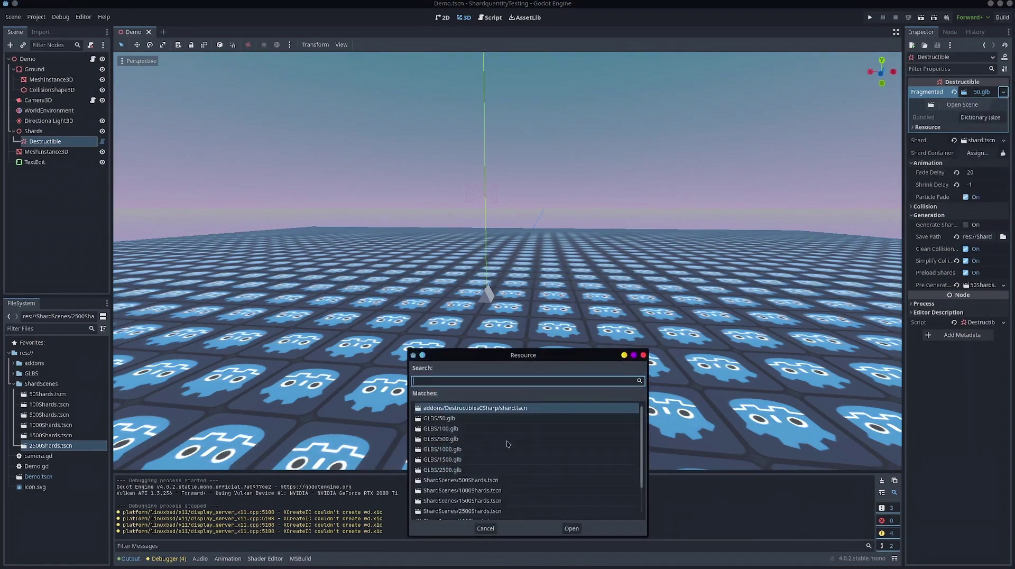
{"action": "double_click", "coordinate": [475, 428]}
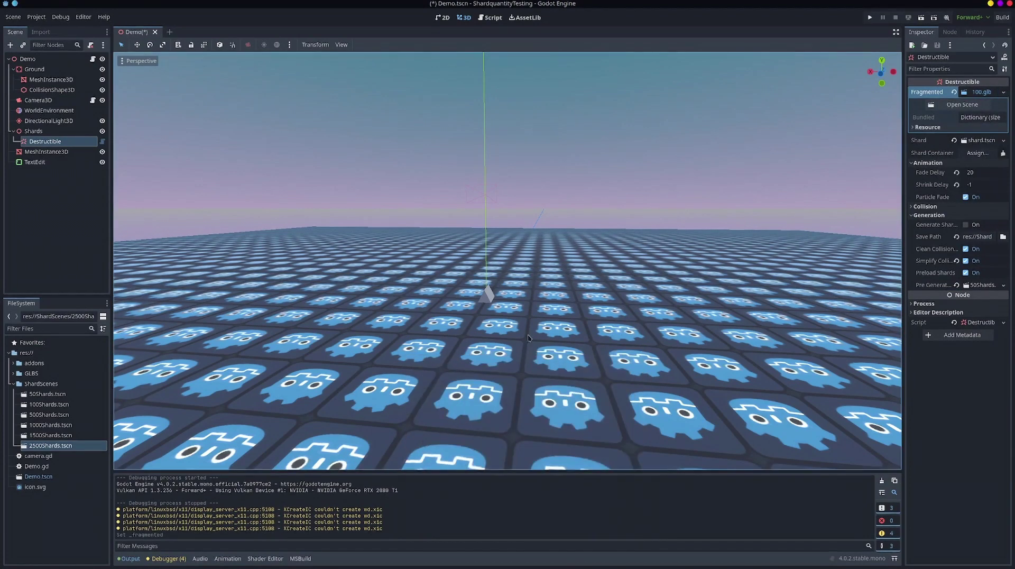
- Clear the Destructible node's pre-generated shards and turn off its Simplify Collisions option
{"action": "left_click", "coordinate": [956, 285]}
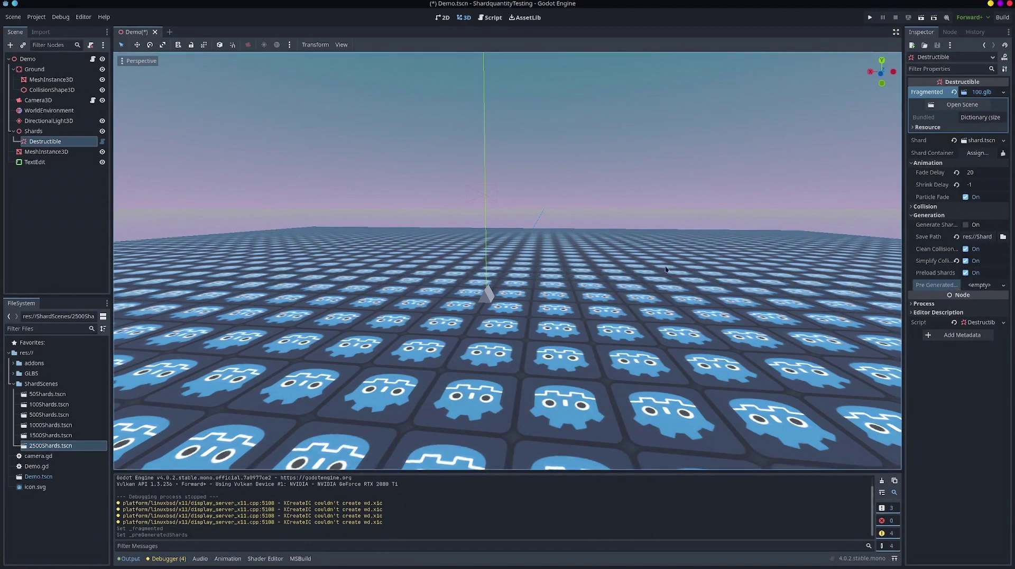
{"action": "left_click", "coordinate": [956, 261]}
- Run the project, shatter the object built from 100.glb without simplified collisions to check the frame rate, and stop the run
{"action": "key", "text": "F5"}
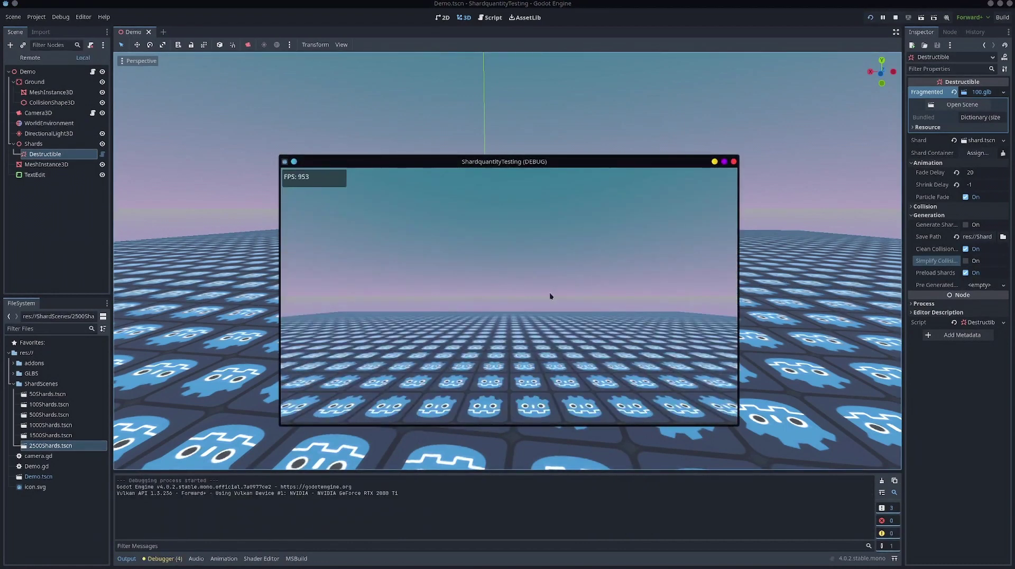
{"action": "key", "text": "s"}
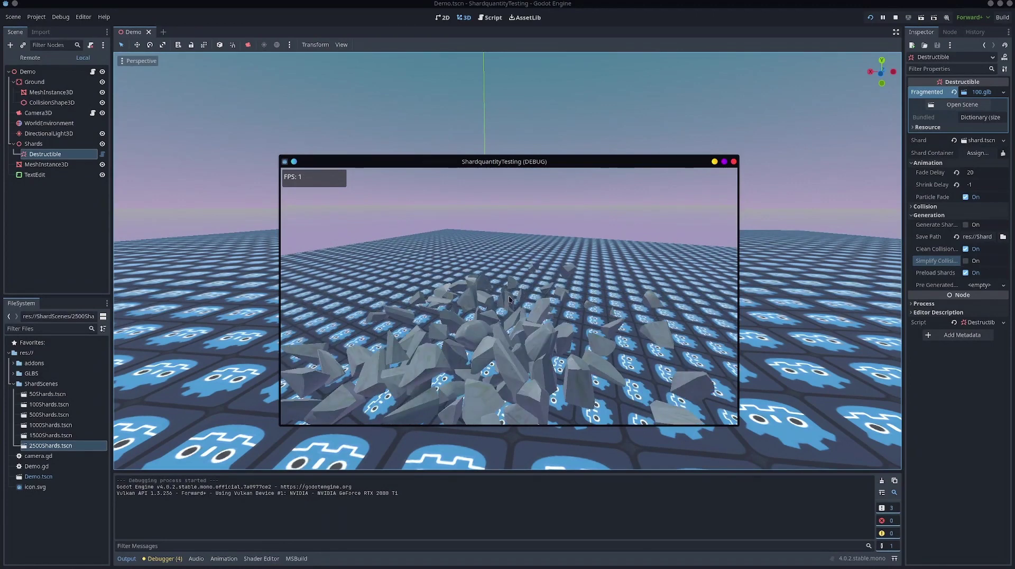
{"action": "key", "text": "F8"}
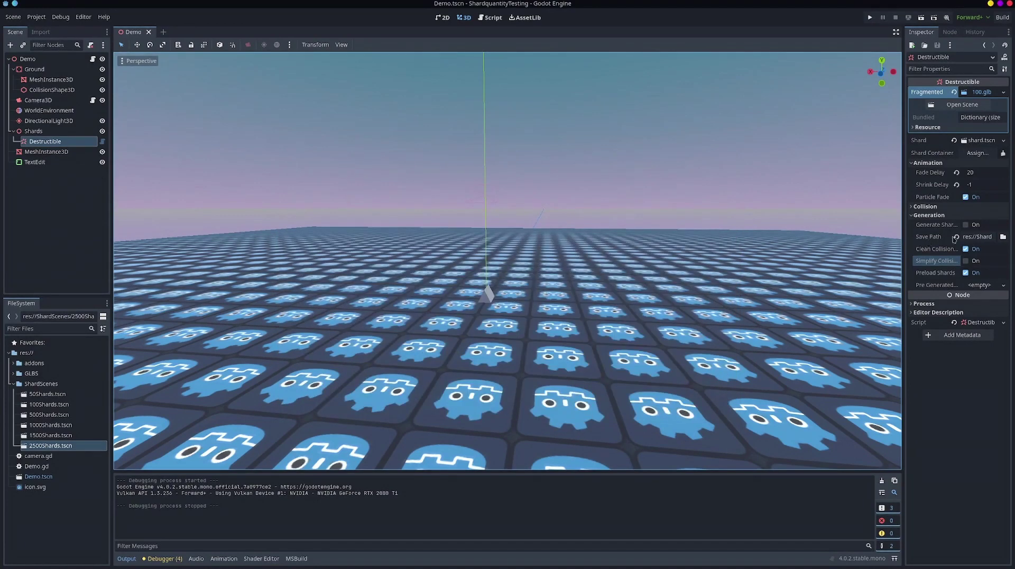
- Assign GLBS/100.glb as the Destructible node's pre-generated shards
{"action": "left_click", "coordinate": [1003, 92]}
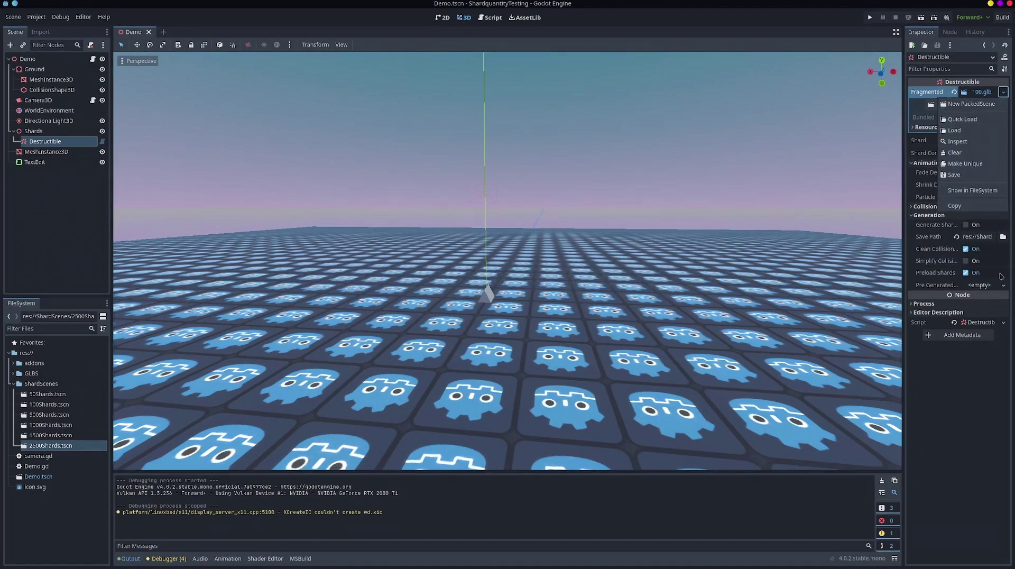
{"action": "left_click", "coordinate": [995, 287]}
{"action": "left_click", "coordinate": [995, 287]}
{"action": "left_click", "coordinate": [970, 313]}
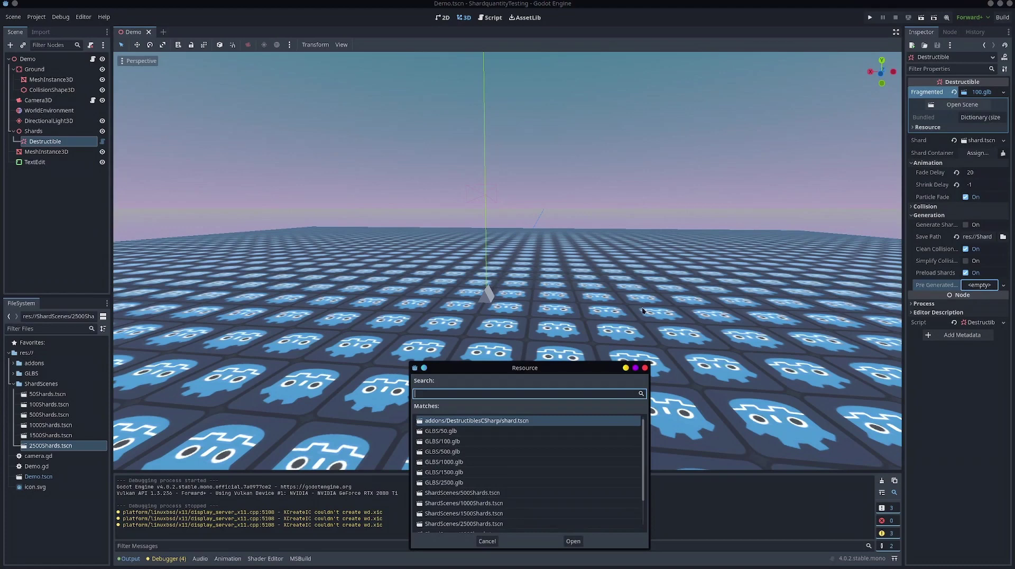
{"action": "double_click", "coordinate": [465, 442]}
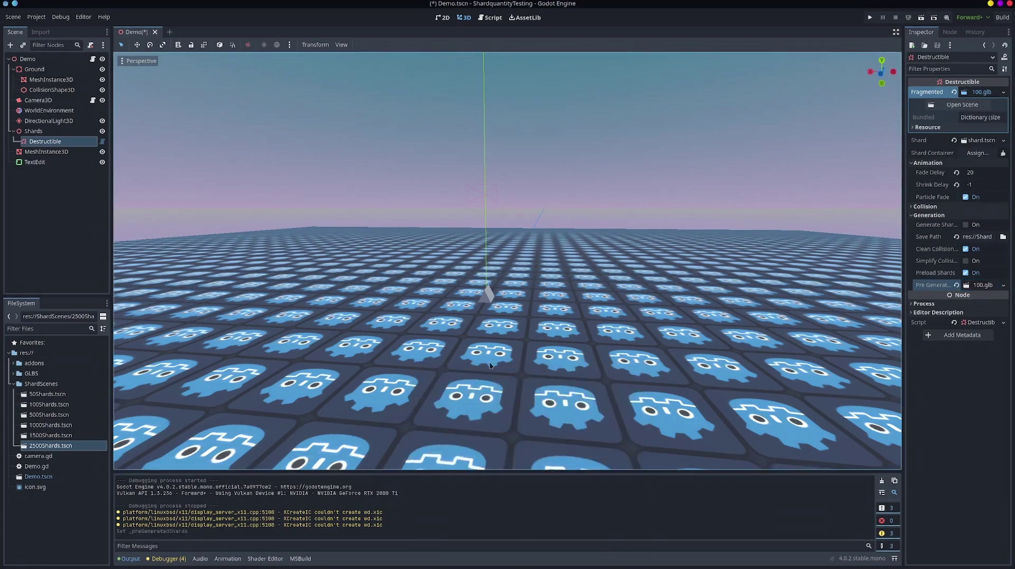
- Run the project, shatter the object with the pre-generated 100-shard scene to check the frame rate, and stop the run
{"action": "key", "text": "F5"}
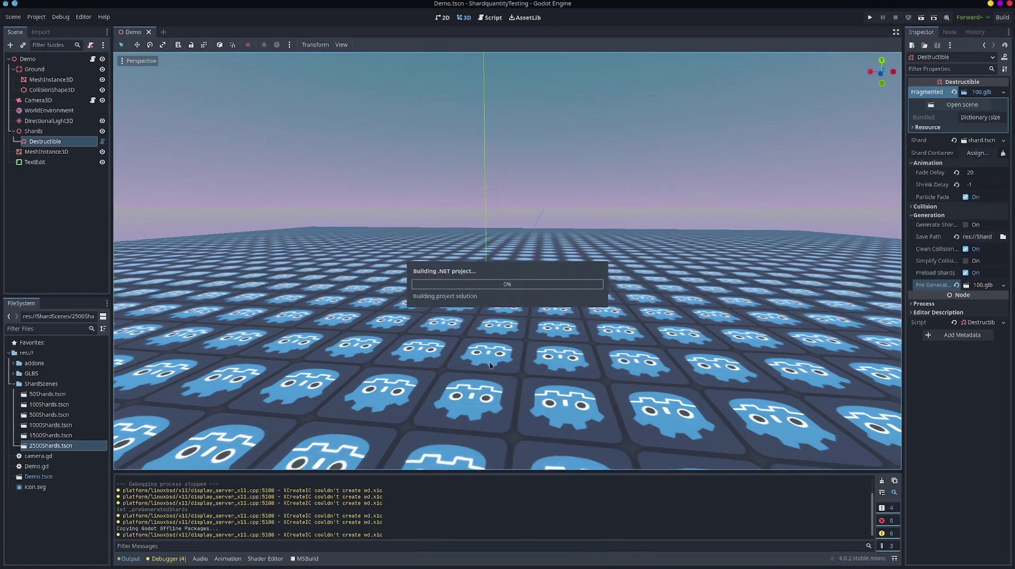
{"action": "right_click_drag", "start_coordinate": [501, 355], "coordinate": [727, 391]}
{"action": "key", "text": "a"}
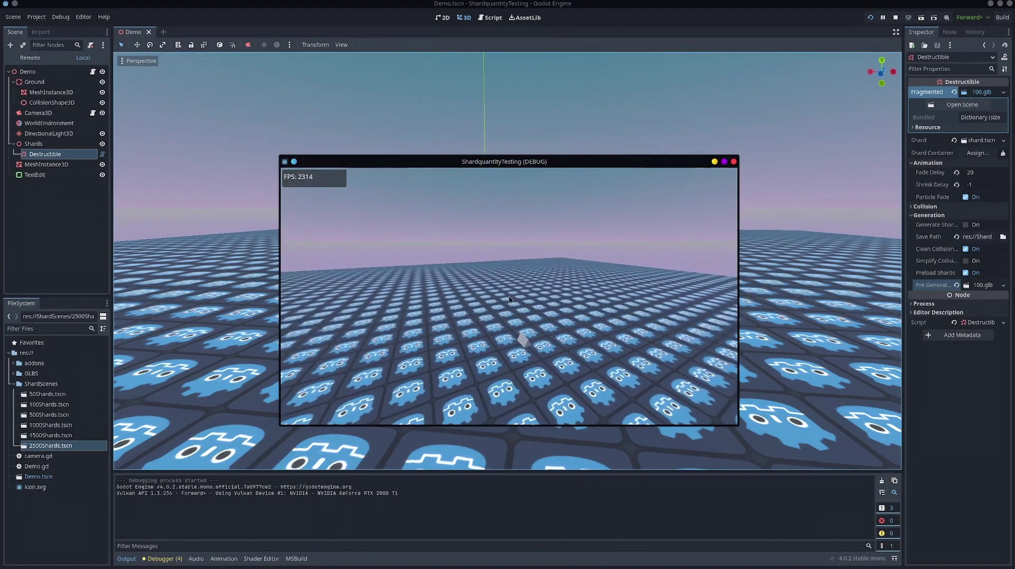
{"action": "key", "text": "s"}
{"action": "right_click_drag", "start_coordinate": [510, 299], "coordinate": [590, 288]}
{"action": "key", "text": "space"}
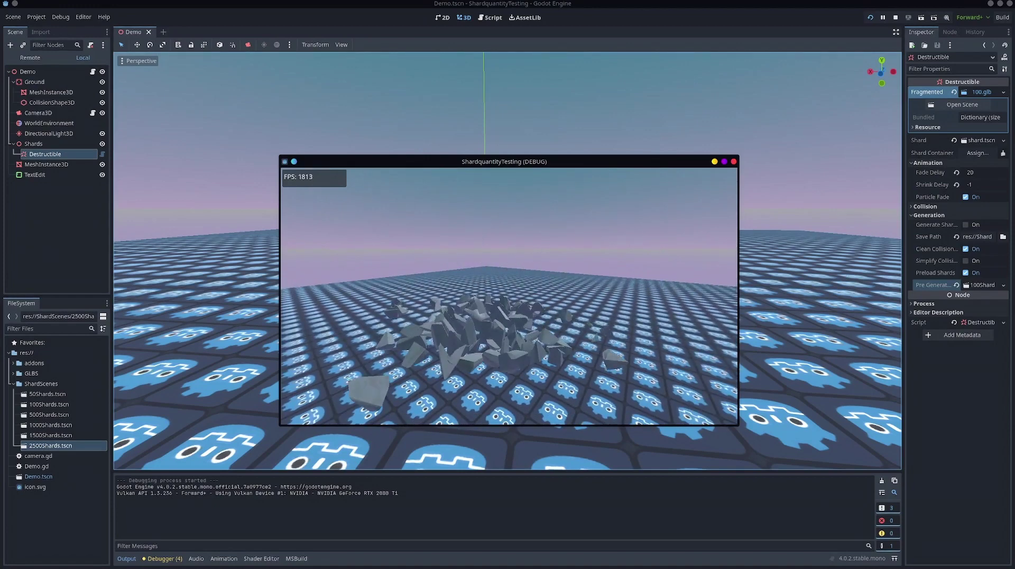
{"action": "key", "text": "F8"}
{"action": "left_click", "coordinate": [981, 285]}
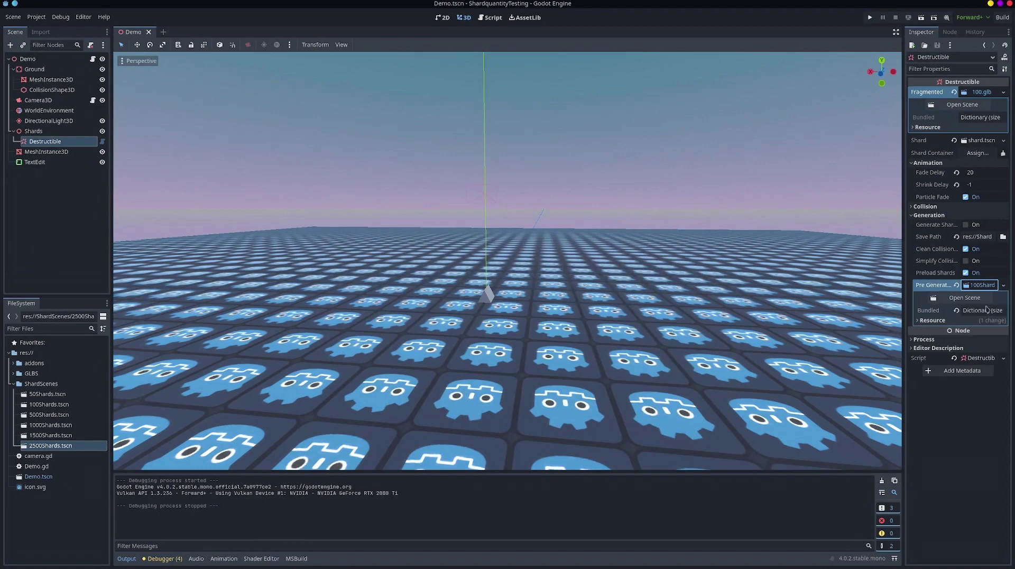
{"action": "left_click", "coordinate": [1004, 285]}
{"action": "left_click", "coordinate": [959, 297]}
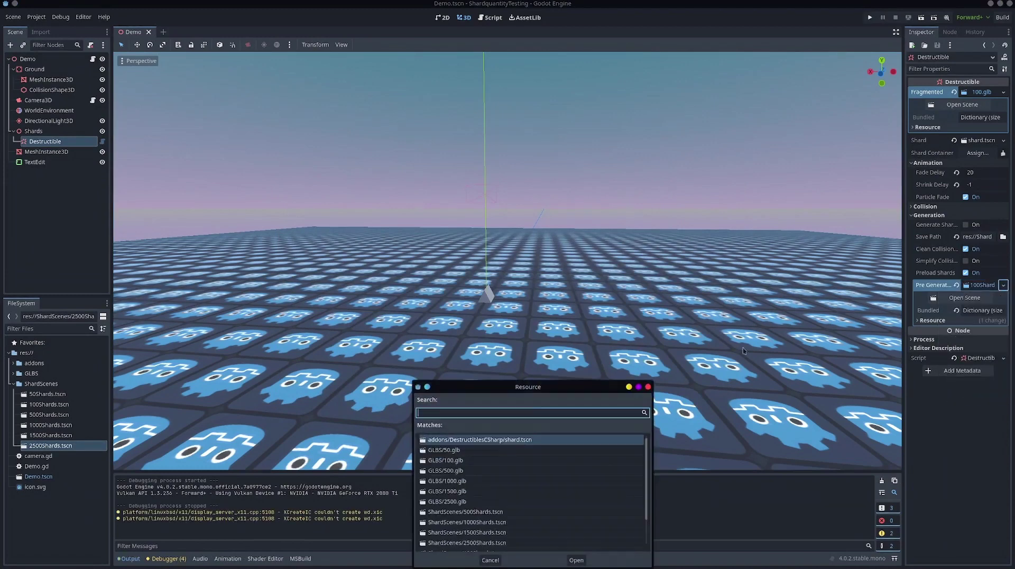
{"action": "double_click", "coordinate": [474, 470]}
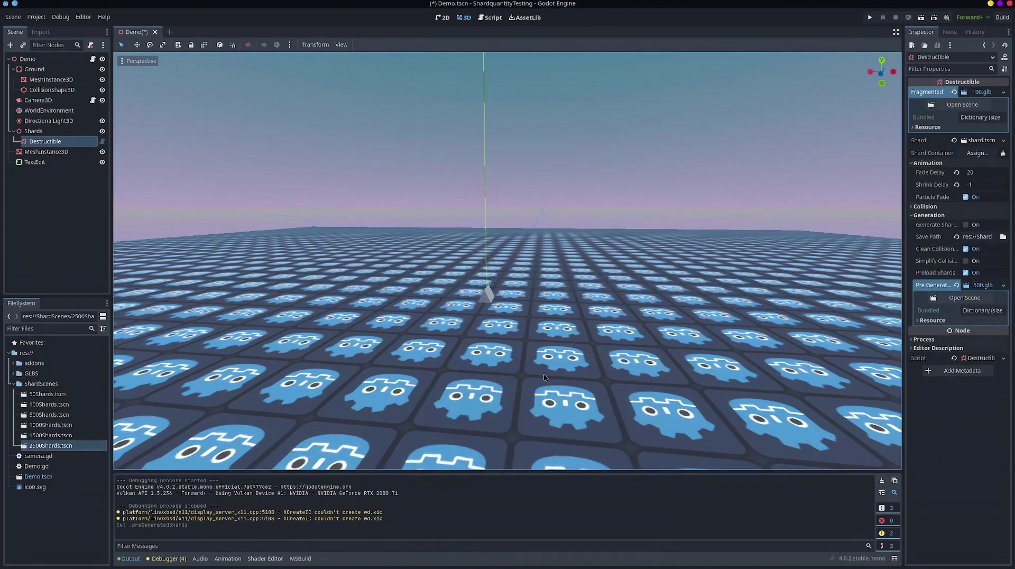
- Assign ShardScenes/500Shards.tscn as the Destructible node's pre-generated shards
{"action": "left_click", "coordinate": [1003, 285]}
{"action": "left_click", "coordinate": [960, 297]}
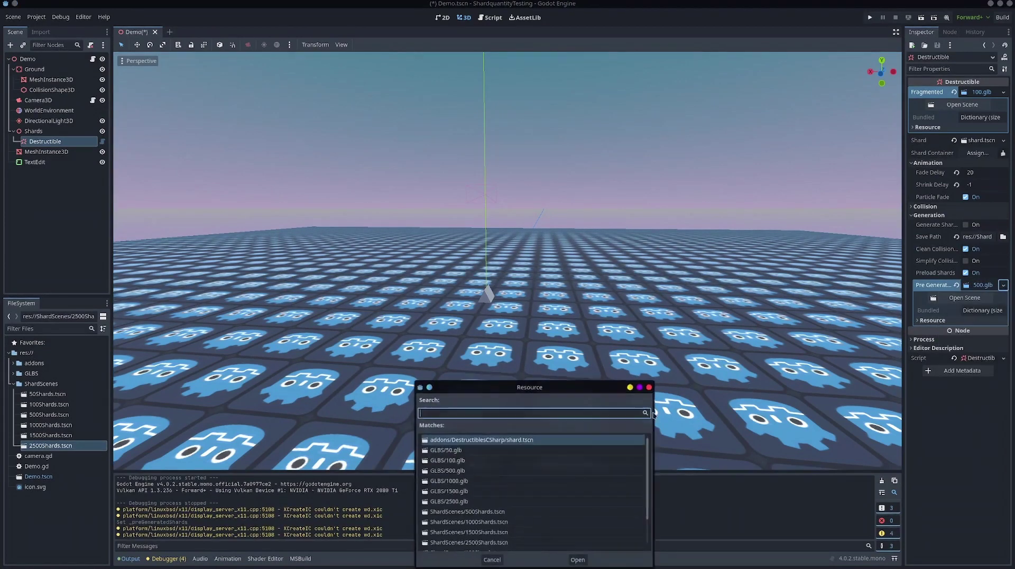
{"action": "double_click", "coordinate": [465, 514]}
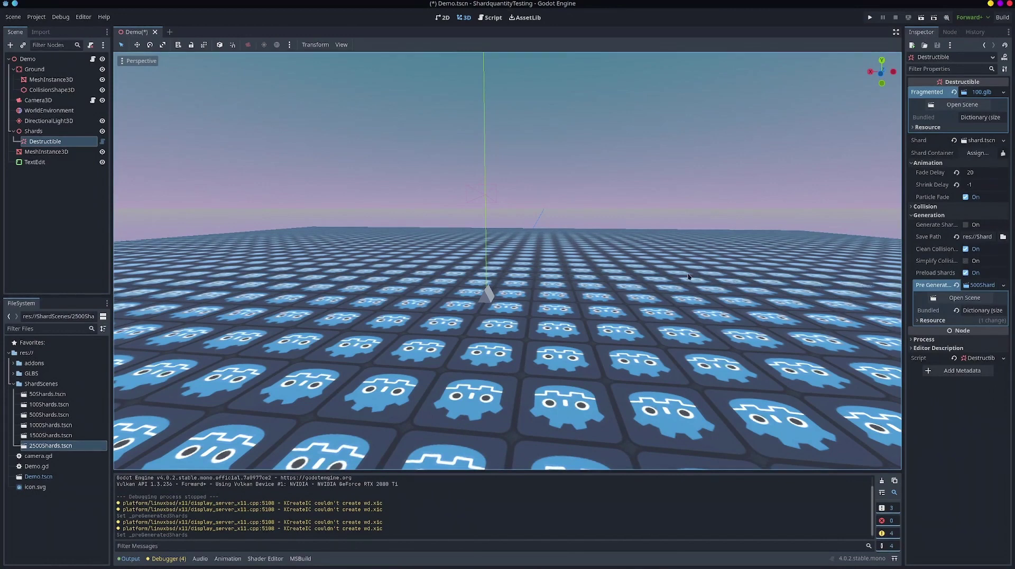
- Run the project, shatter the object with the pre-generated 500-shard scene to check the frame rate, and stop the run
{"action": "key", "text": "F5"}
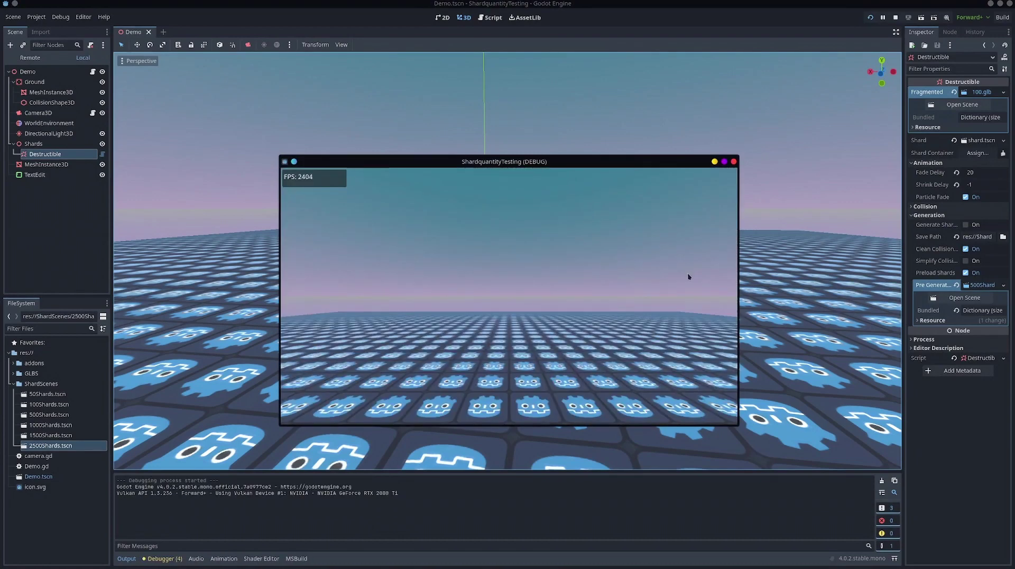
{"action": "right_click_drag", "start_coordinate": [689, 277], "coordinate": [523, 318]}
{"action": "key", "text": "a"}
{"action": "key", "text": "space"}
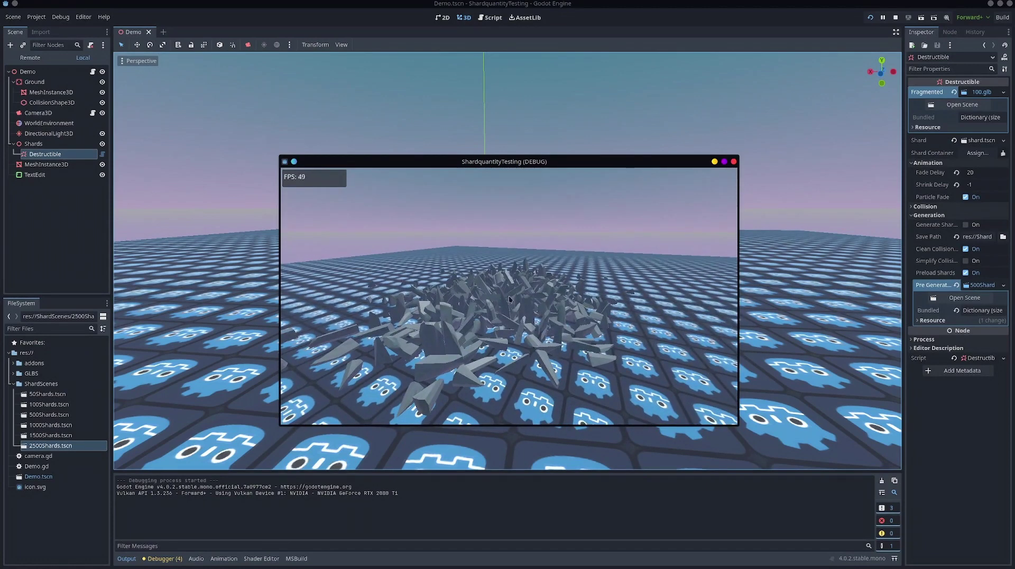
{"action": "key", "text": "F8"}
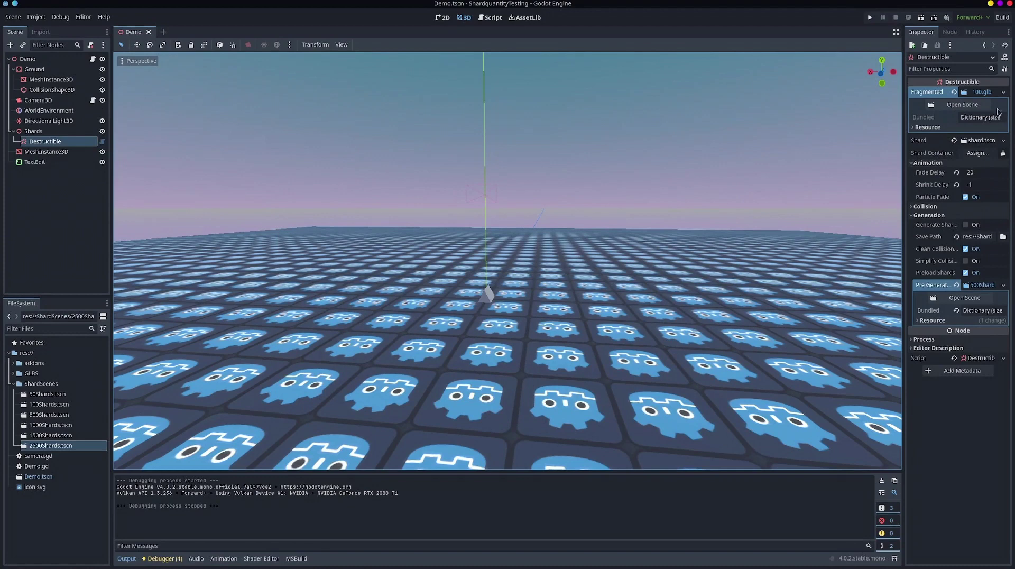
- Assign ShardScenes/1000Shards.tscn as the Destructible node's pre-generated shards
{"action": "left_click", "coordinate": [984, 285]}
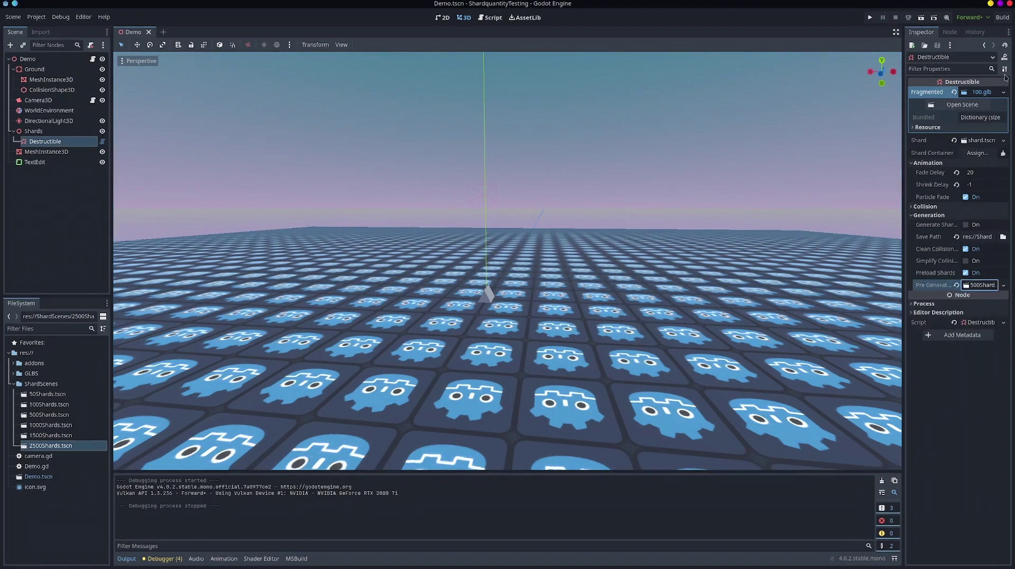
{"action": "left_click", "coordinate": [1003, 285]}
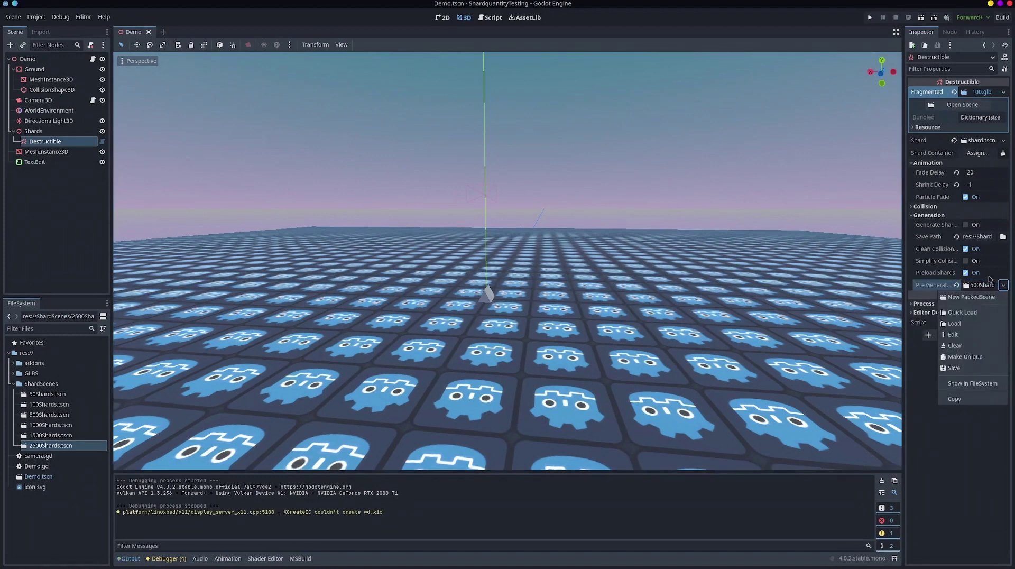
{"action": "left_click", "coordinate": [977, 313]}
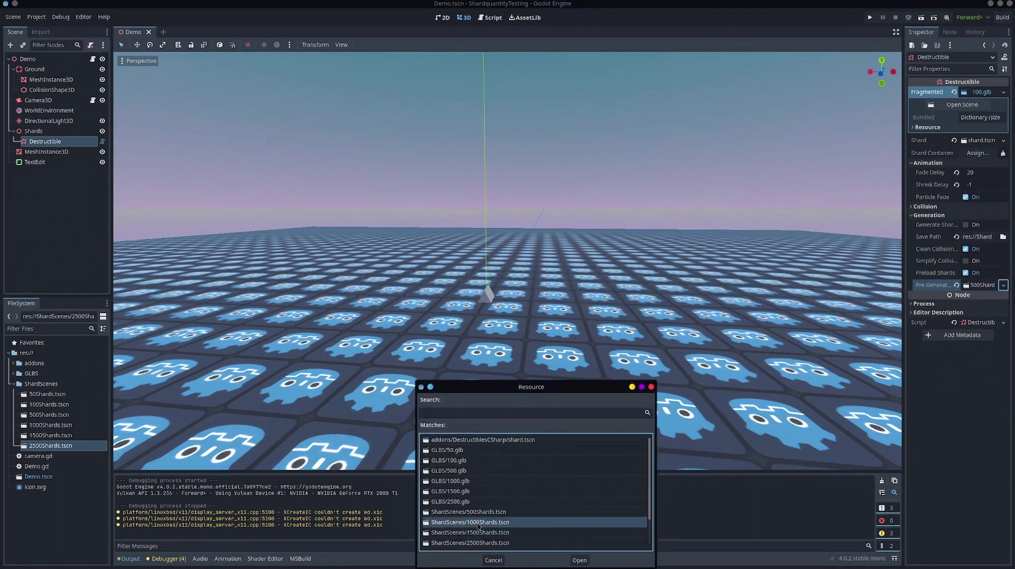
{"action": "double_click", "coordinate": [478, 523]}
- Run the project, shatter the object with the pre-generated 1000-shard scene to check the frame rate, and stop the run
{"action": "key", "text": "F5"}
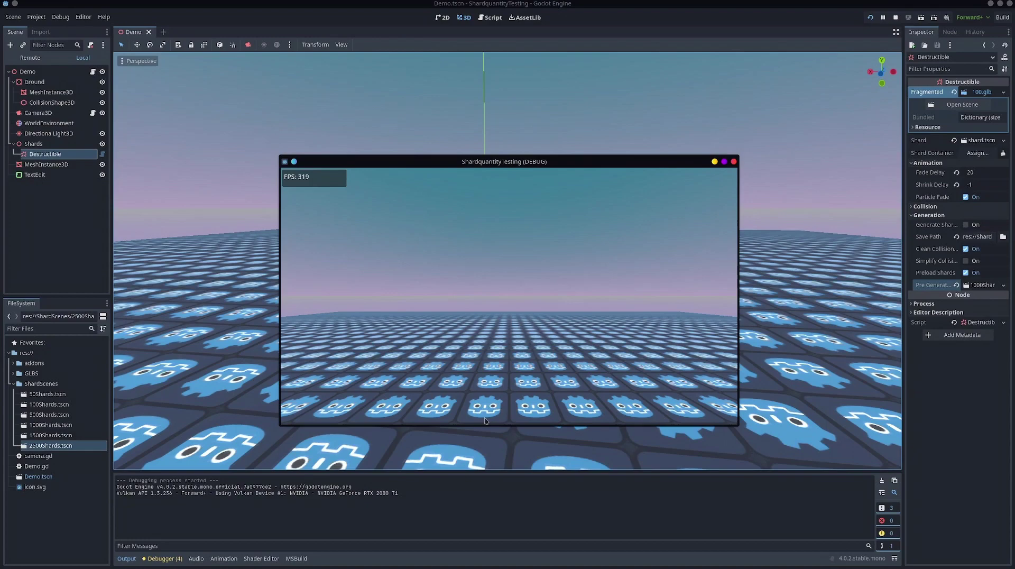
{"action": "right_click_drag", "start_coordinate": [485, 421], "coordinate": [614, 348]}
{"action": "right_click_drag", "start_coordinate": [509, 296], "coordinate": [297, 264]}
{"action": "key", "text": "s"}
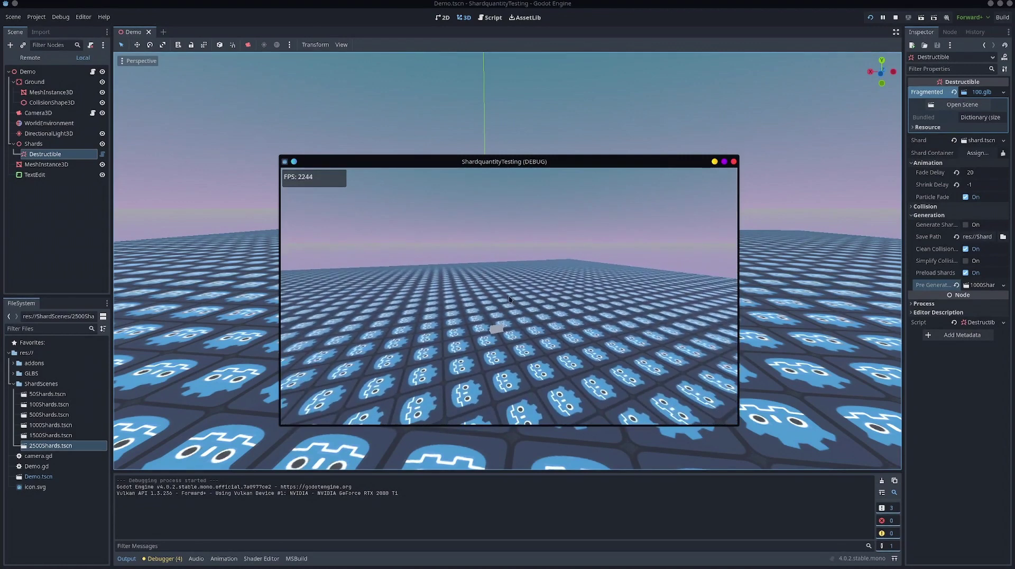
{"action": "key", "text": "space"}
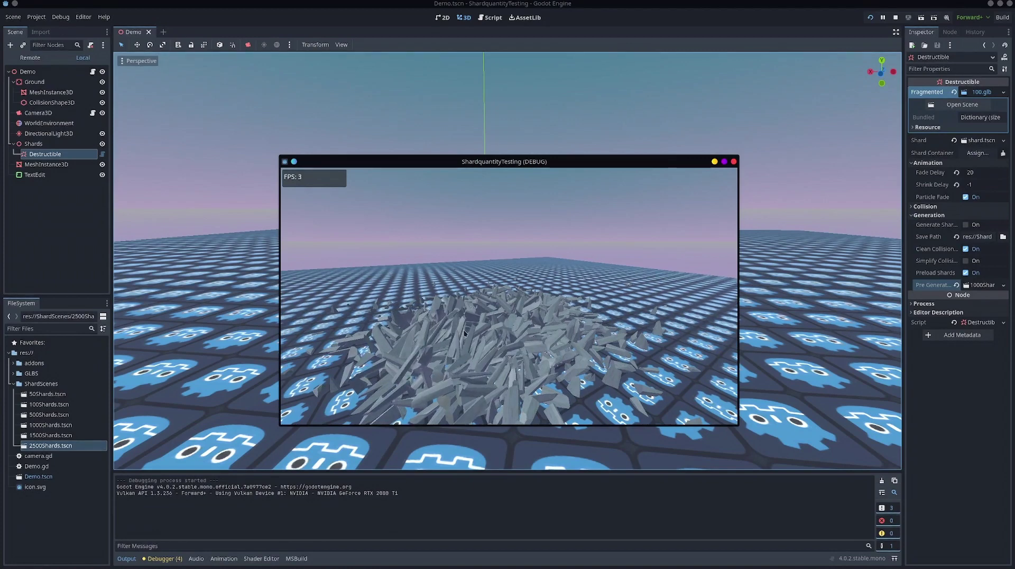
{"action": "key", "text": "F8"}
- Assign GLBS/2500.glb as the Destructible node's pre-generated shards
{"action": "left_click", "coordinate": [993, 286]}
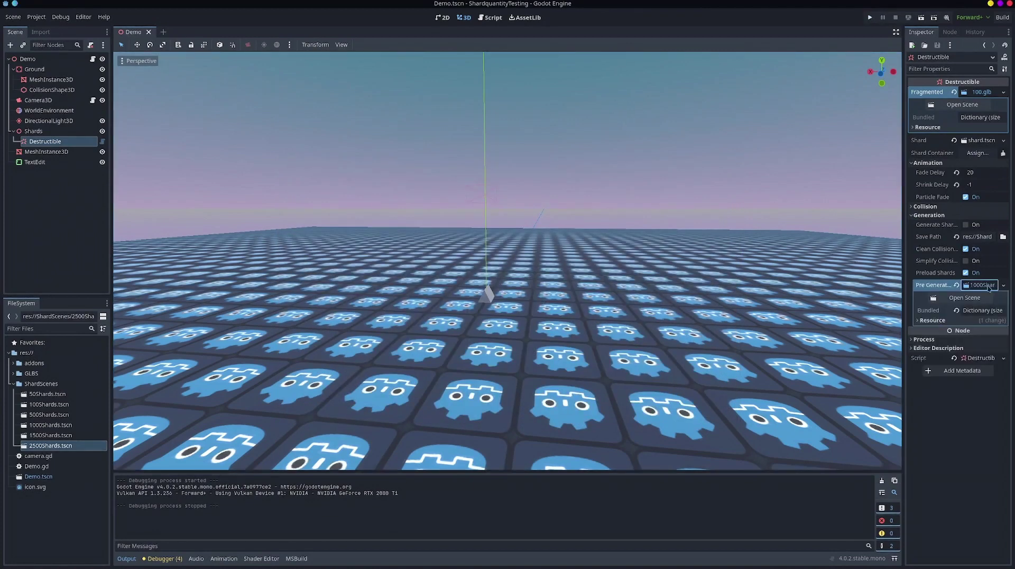
{"action": "left_click", "coordinate": [1003, 285]}
{"action": "left_click", "coordinate": [963, 313]}
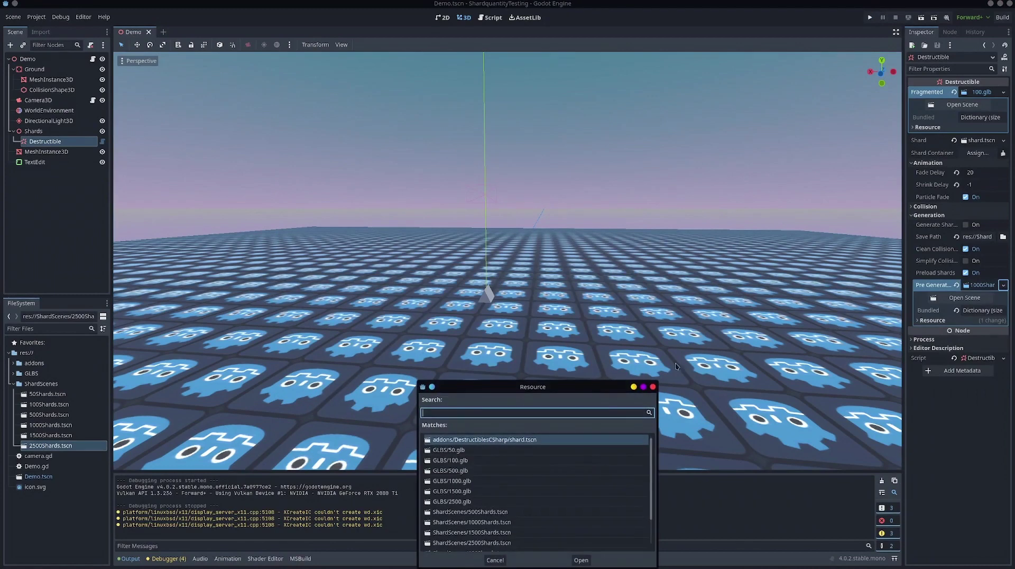
{"action": "double_click", "coordinate": [510, 500]}
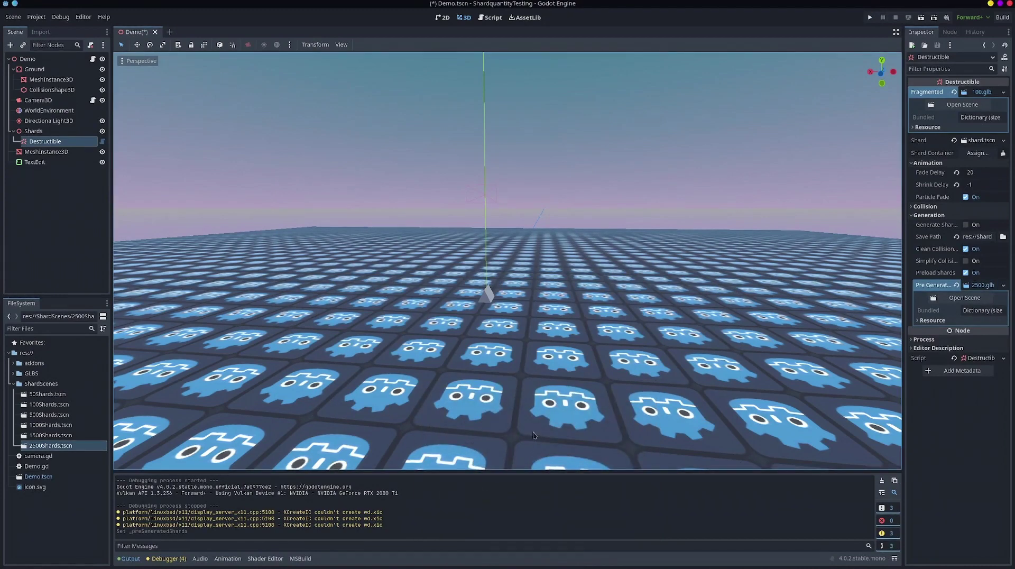
- Run the project, shatter the object with the pre-generated 2500-shard scene to check the frame rate, and stop the run
{"action": "key", "text": "F5"}
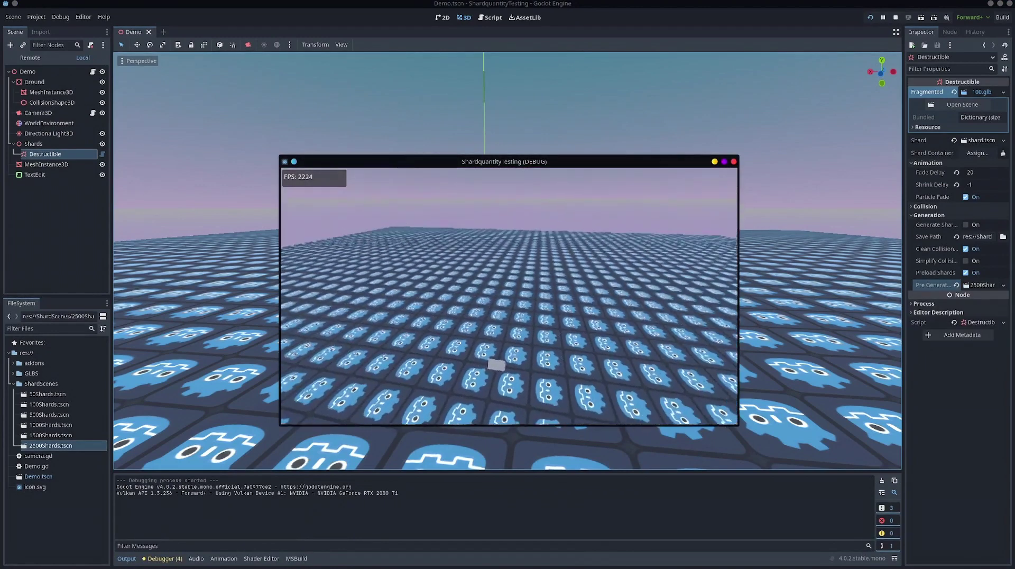
{"action": "key", "text": "s"}
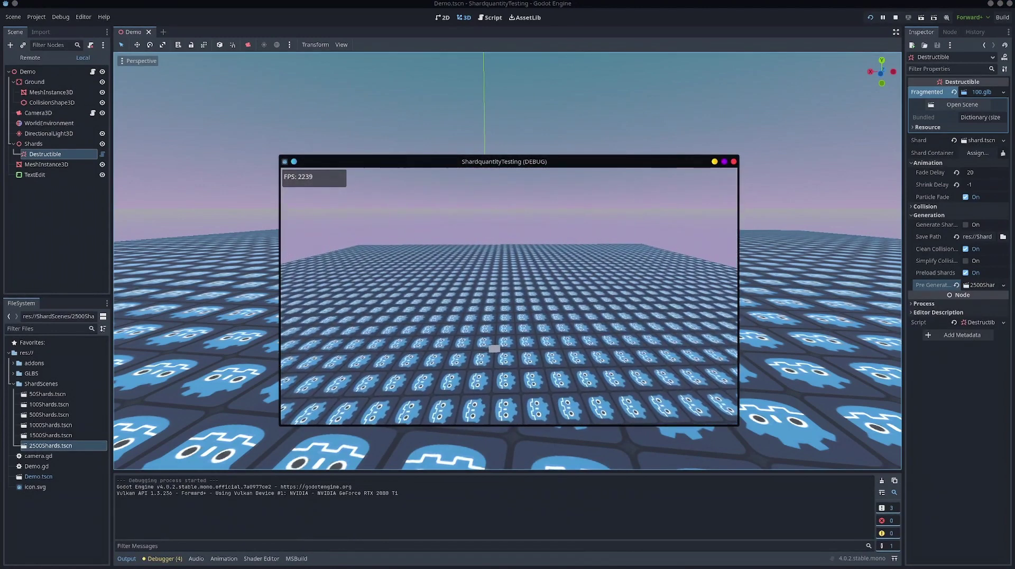
{"action": "key", "text": "space"}
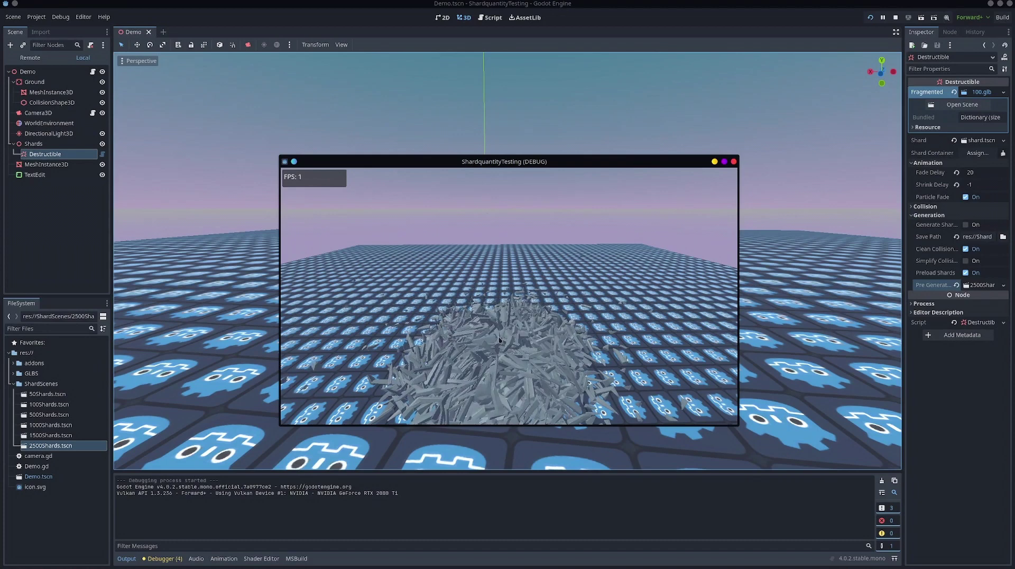
{"action": "key", "text": "F8"}
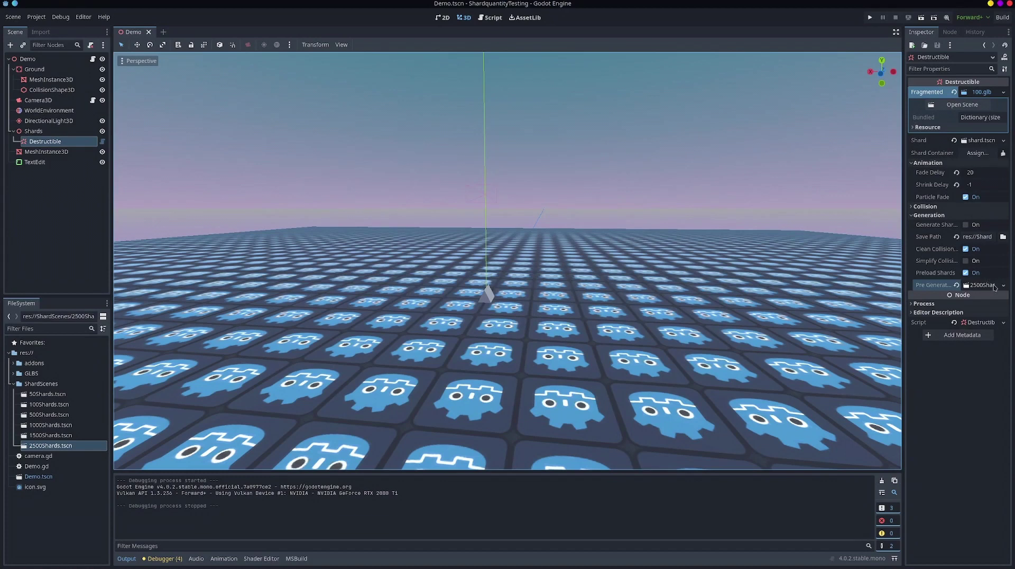
- Clear the Destructible node's pre-generated shards and set its Fragmented scene to GLBS/2500.glb
{"action": "left_click", "coordinate": [957, 285]}
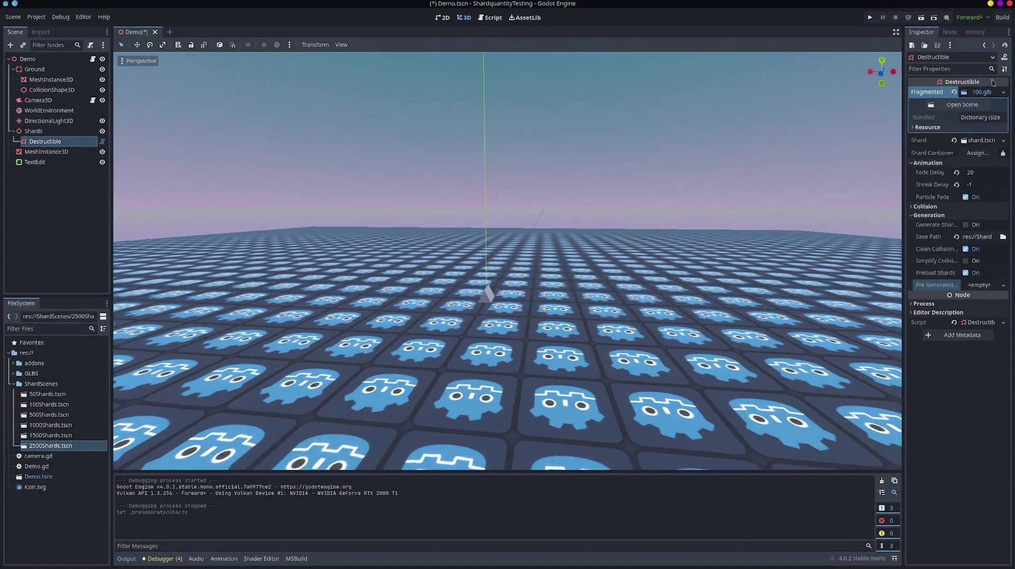
{"action": "left_click", "coordinate": [1003, 92]}
{"action": "left_click", "coordinate": [973, 119]}
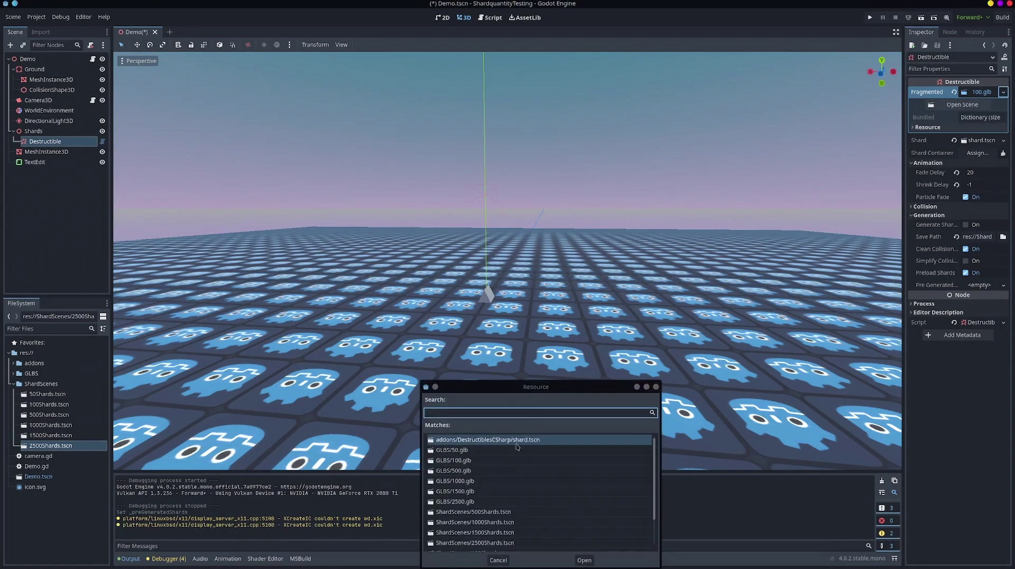
{"action": "double_click", "coordinate": [464, 502]}
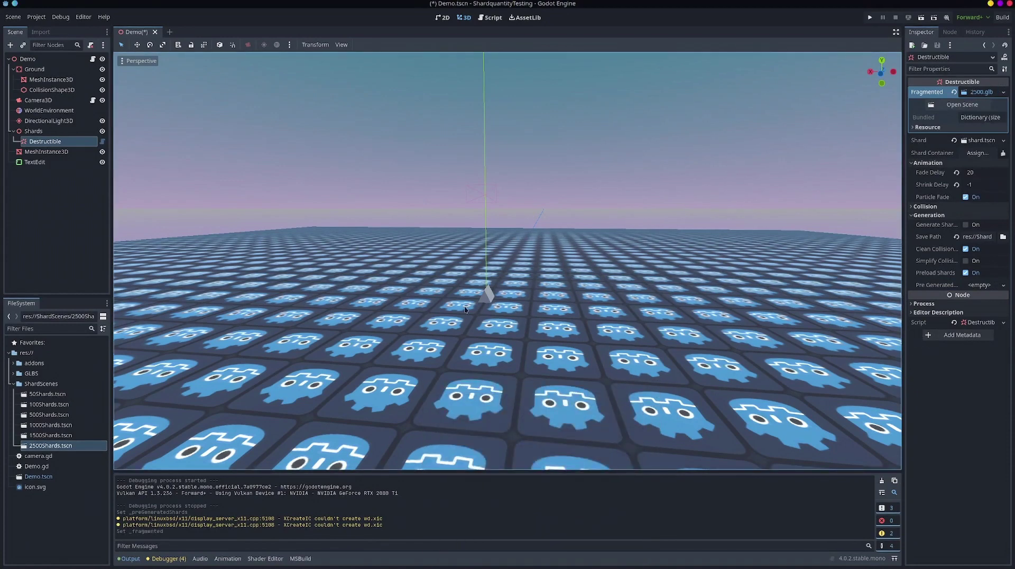
- Run the project and shatter the object built from 2500.glb without pre-generated shards to check the frame rate
{"action": "key", "text": "F5"}
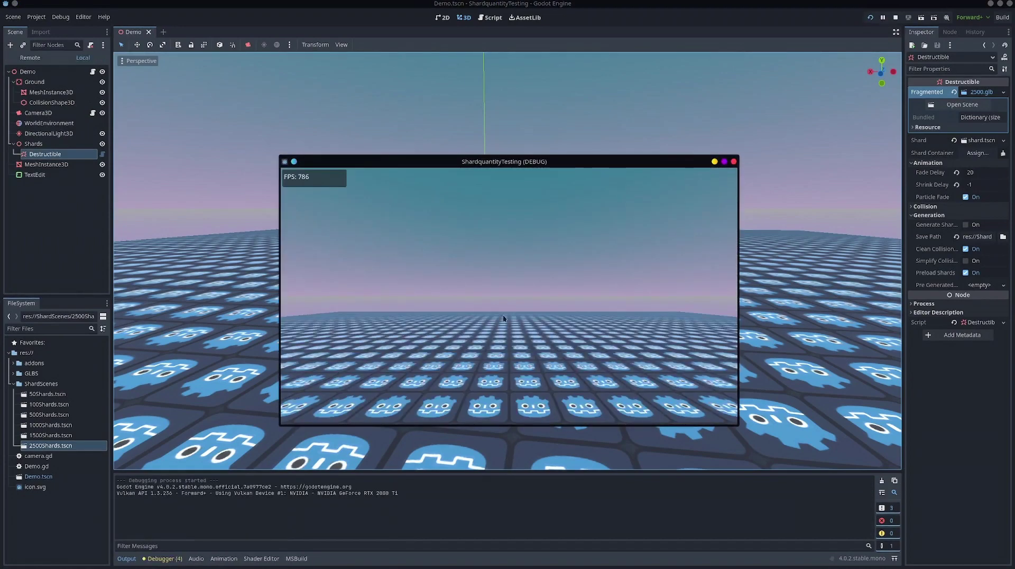
{"action": "key", "text": "s"}
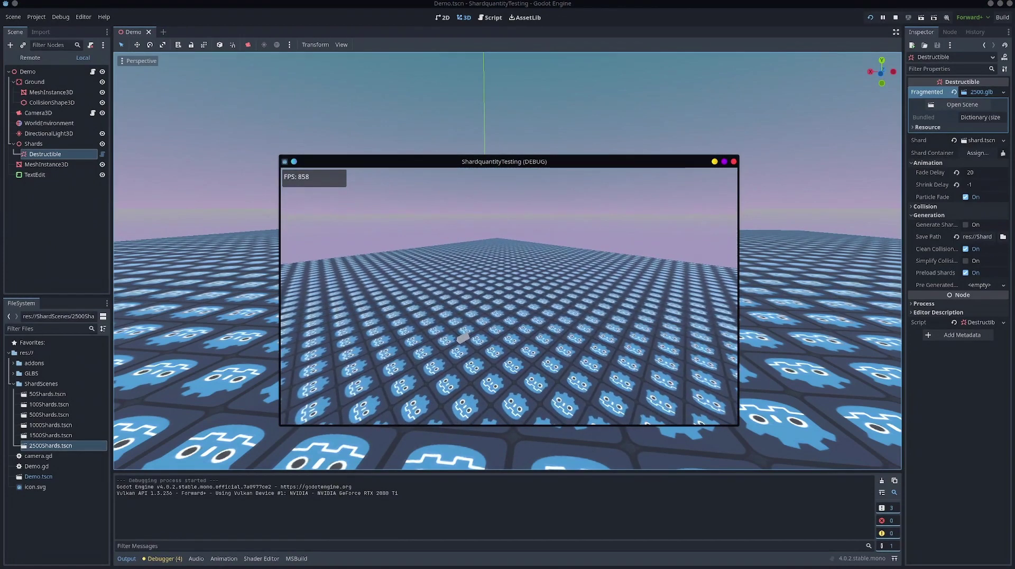
{"action": "left_click", "coordinate": [509, 300]}
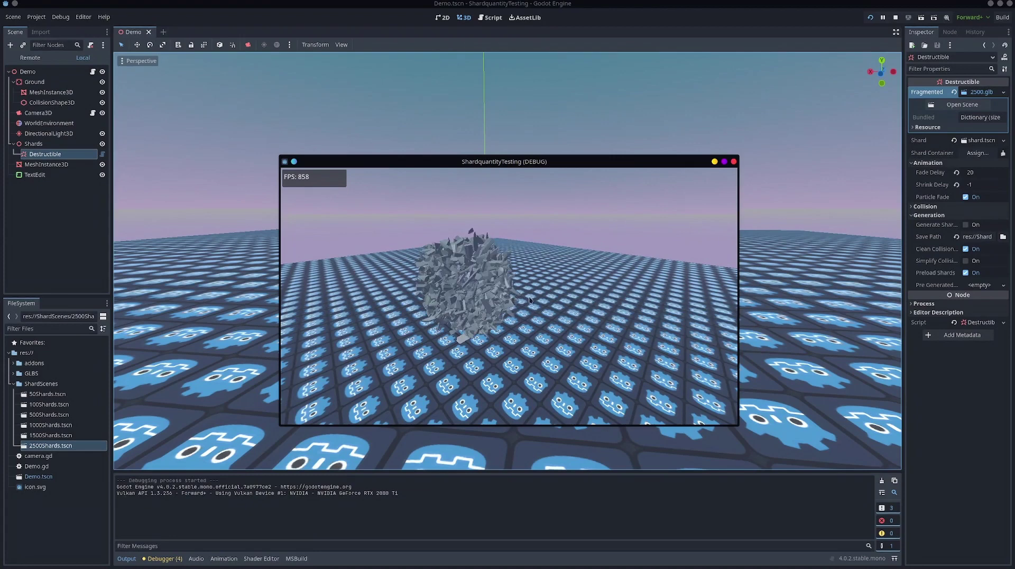